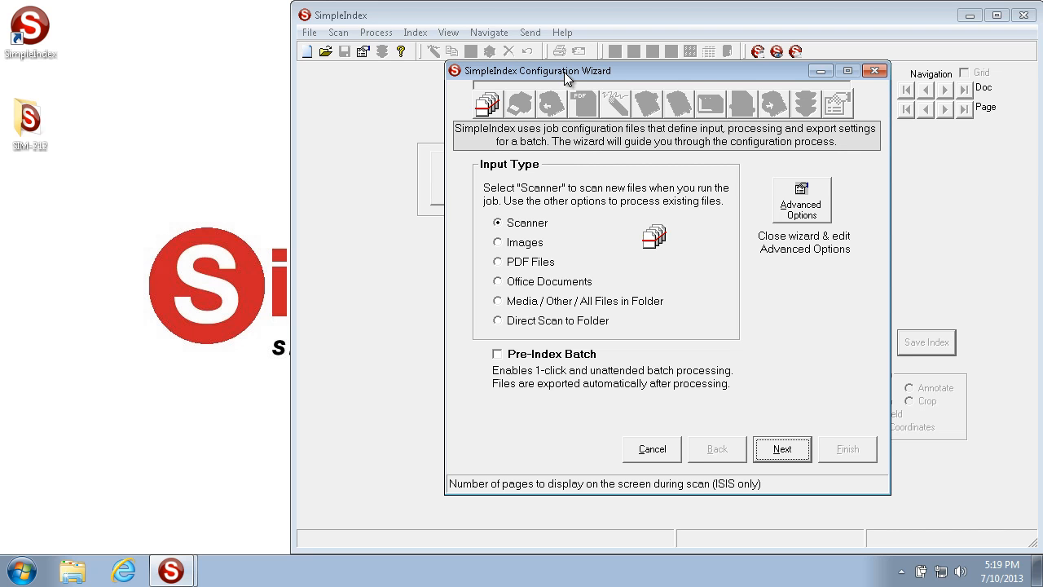
Discard the new job wizard and open the SIM-212 job configuration from the SIM-212 folder on the Desktop.
{"action": "left_click", "coordinate": [662, 453]}
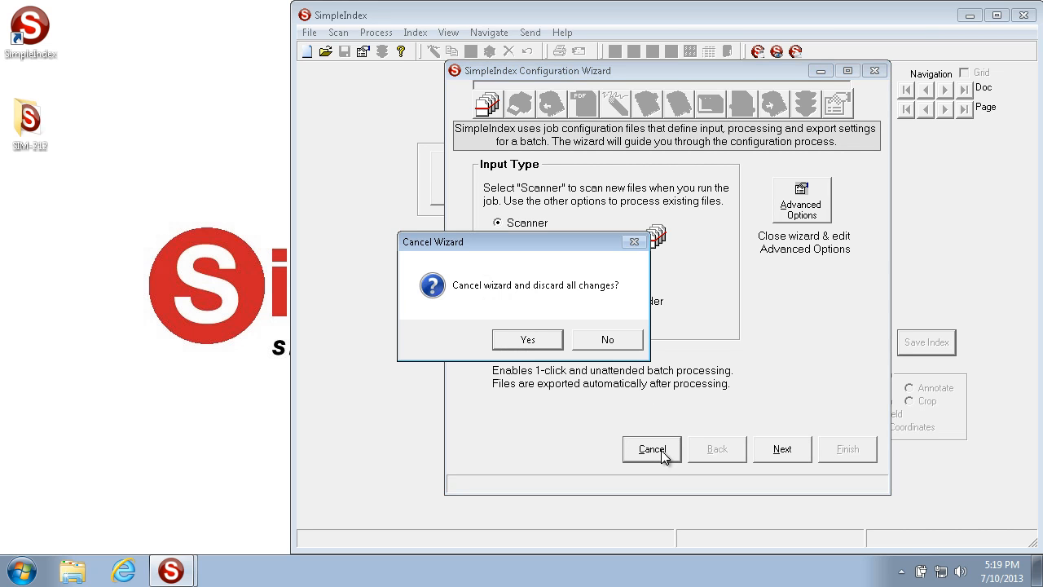
{"action": "left_click", "coordinate": [509, 342]}
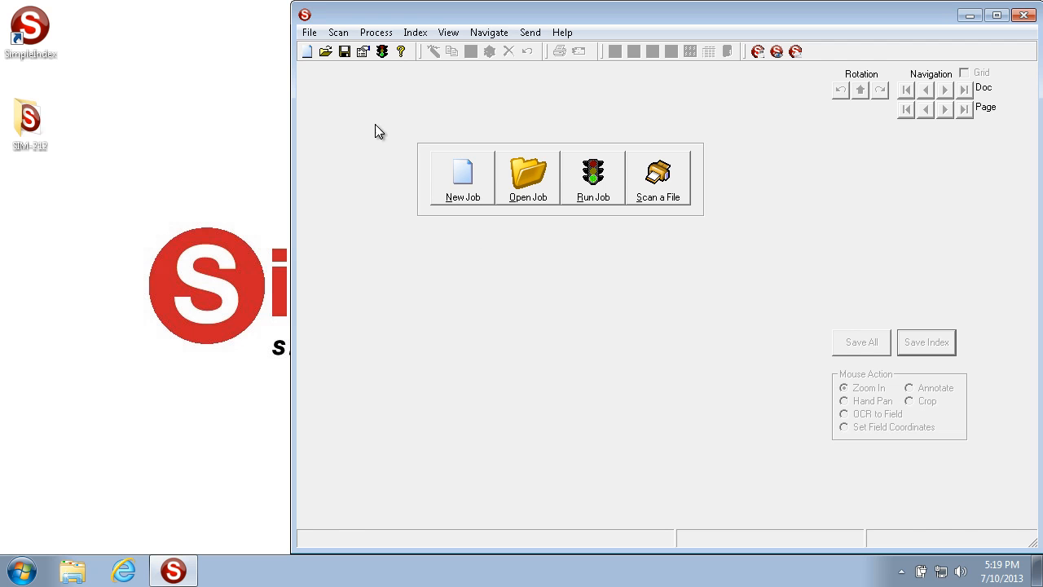
{"action": "left_click", "coordinate": [311, 36]}
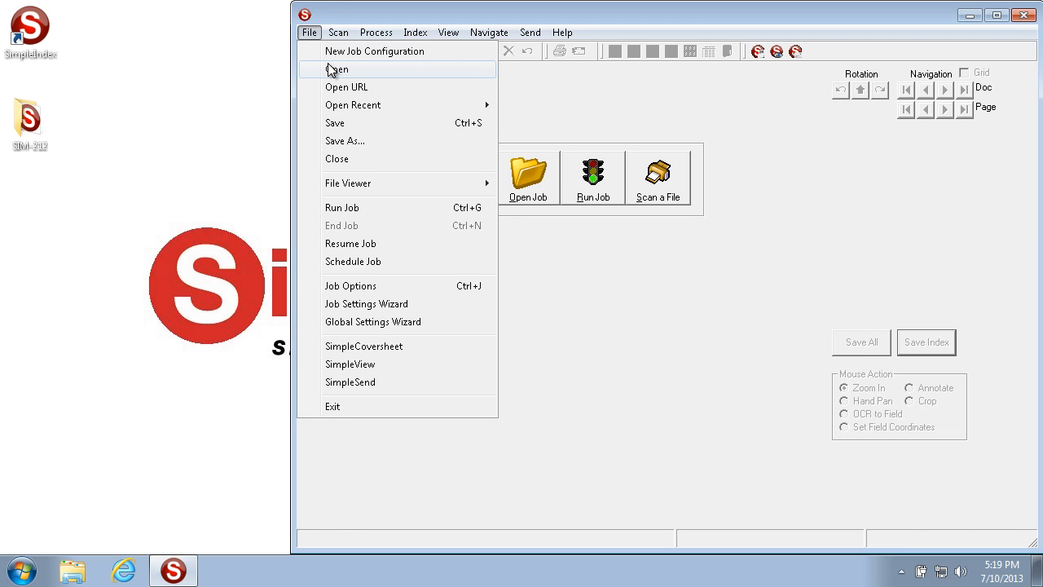
{"action": "left_click", "coordinate": [335, 70]}
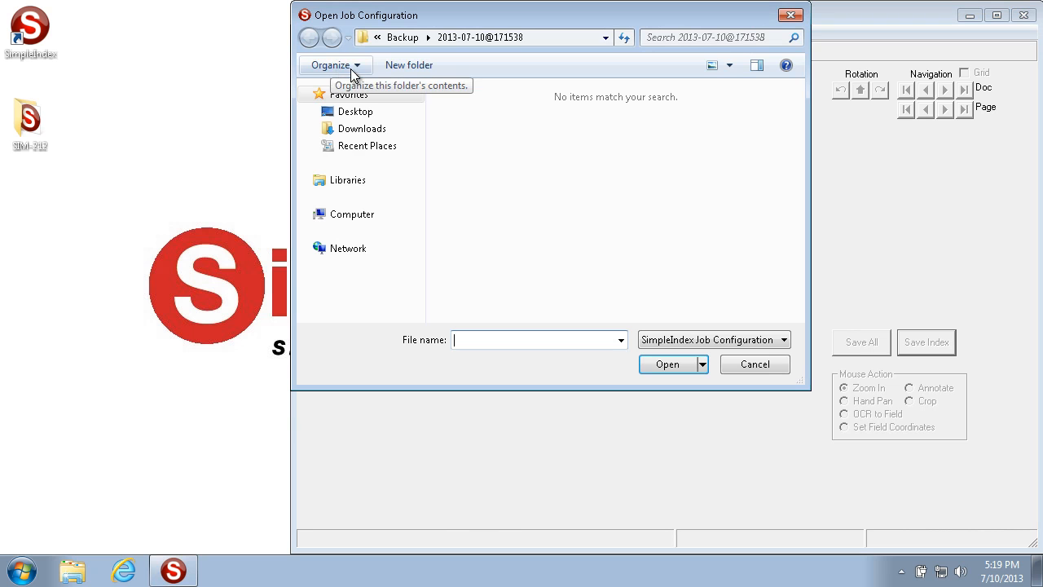
{"action": "left_click", "coordinate": [351, 114]}
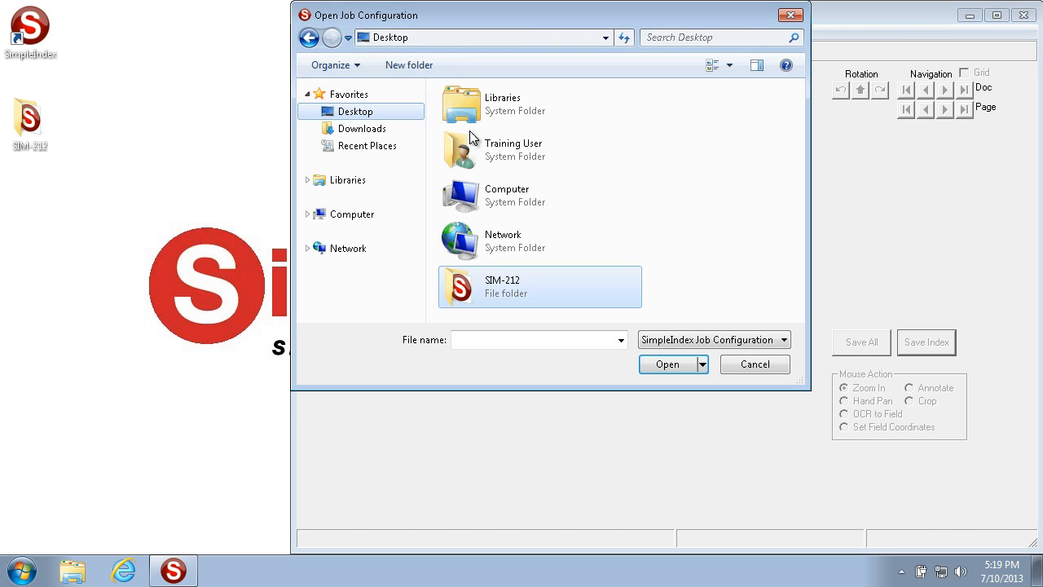
{"action": "double_click", "coordinate": [519, 290]}
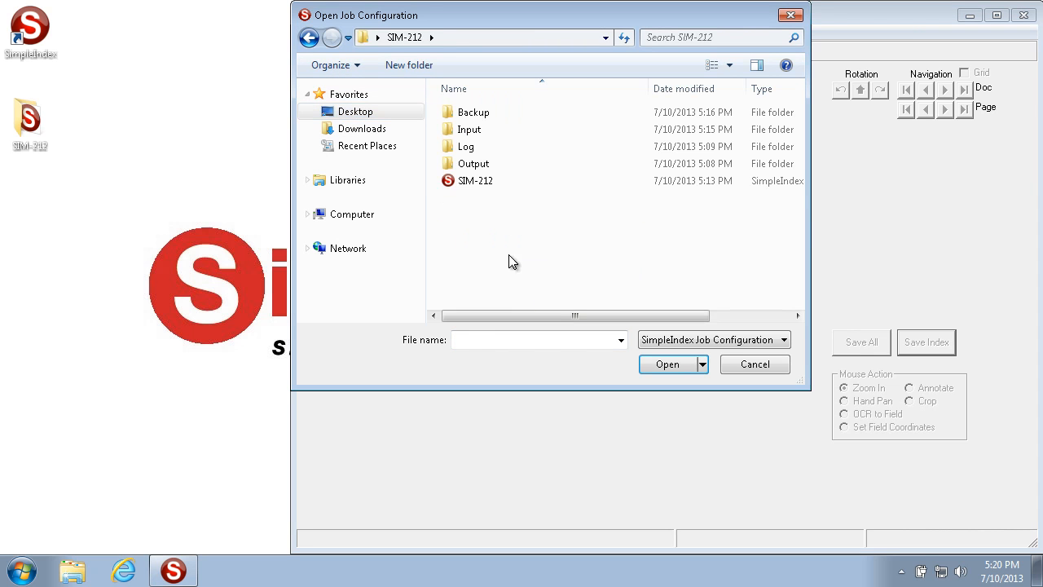
{"action": "left_click", "coordinate": [476, 183]}
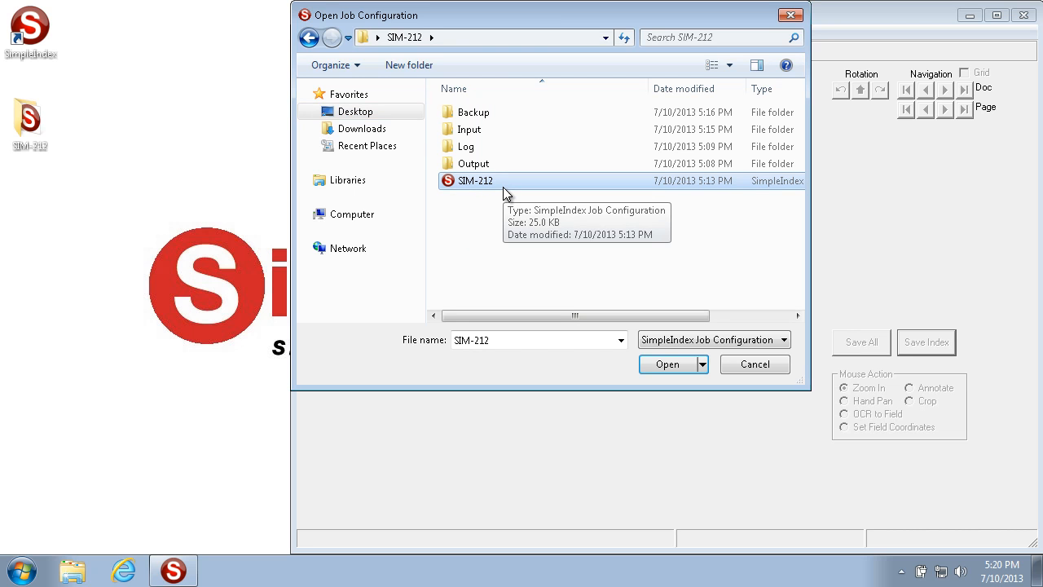
{"action": "left_click", "coordinate": [677, 365]}
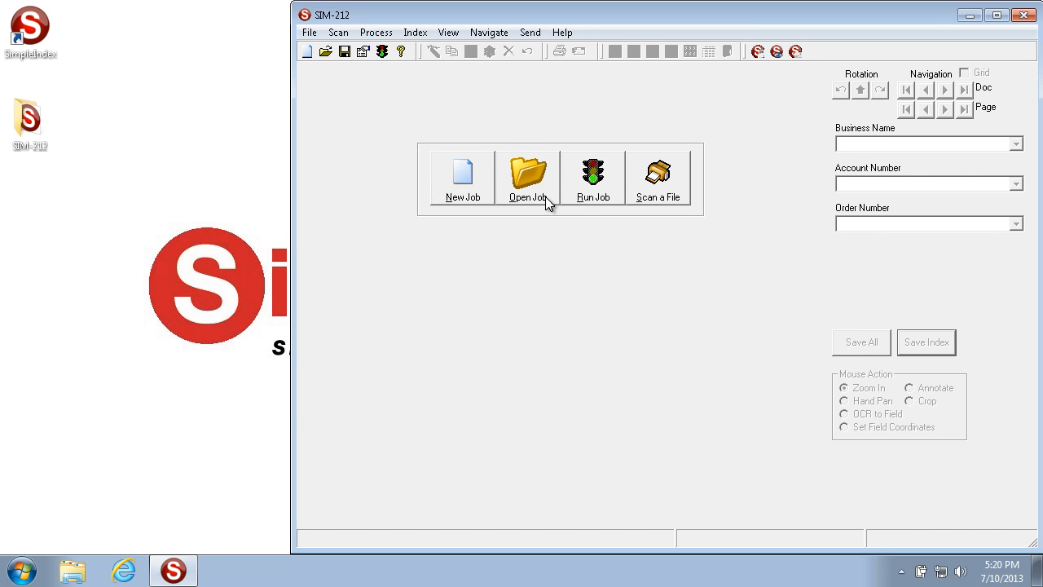
{"action": "left_click", "coordinate": [310, 34]}
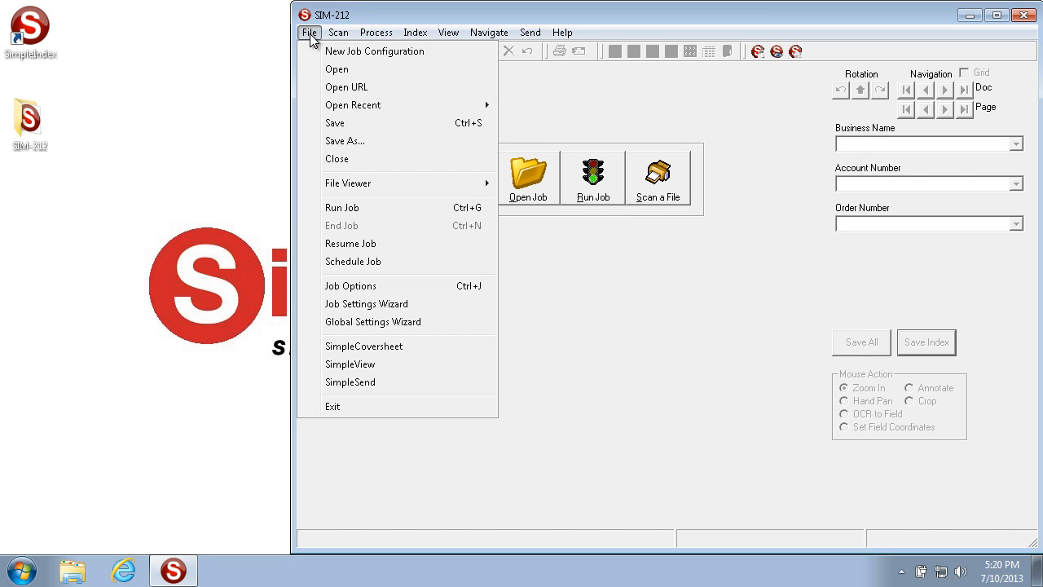
{"action": "left_click", "coordinate": [365, 87]}
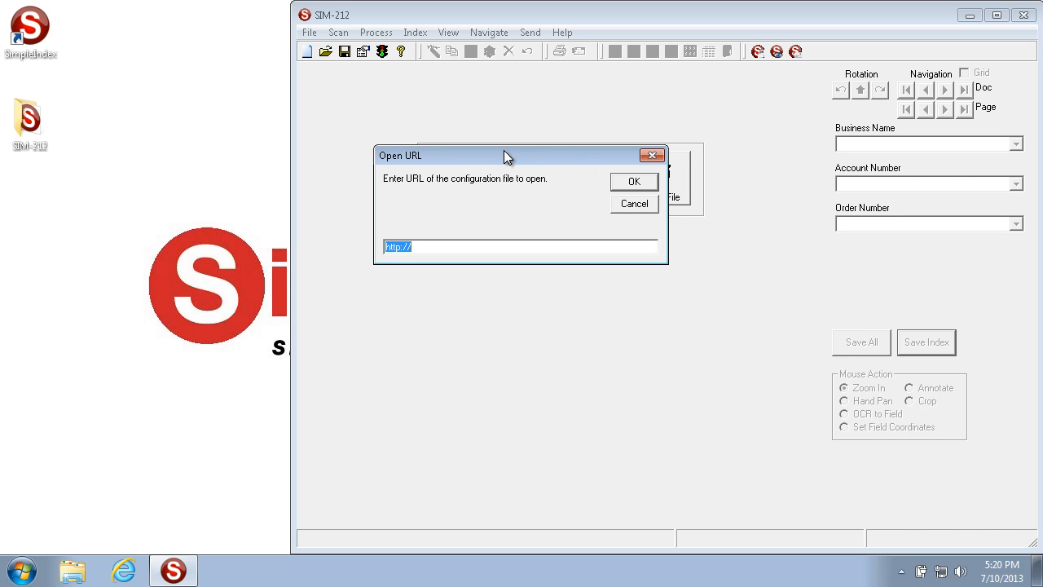
{"action": "left_click", "coordinate": [634, 182]}
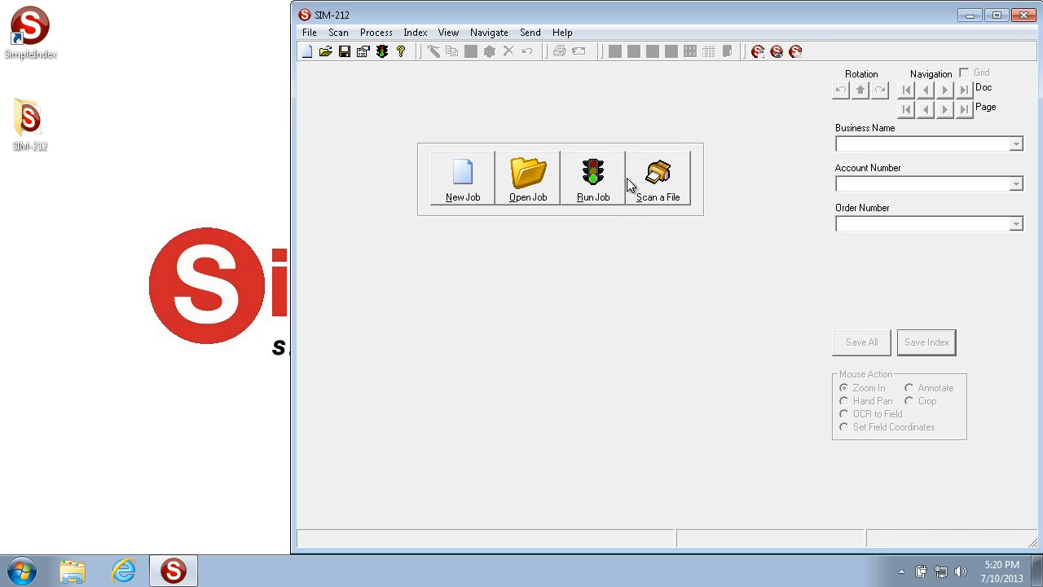
Save the SIM-212 job configuration under its existing name.
{"action": "left_click", "coordinate": [310, 34]}
{"action": "mouse_move", "coordinate": [380, 118]}
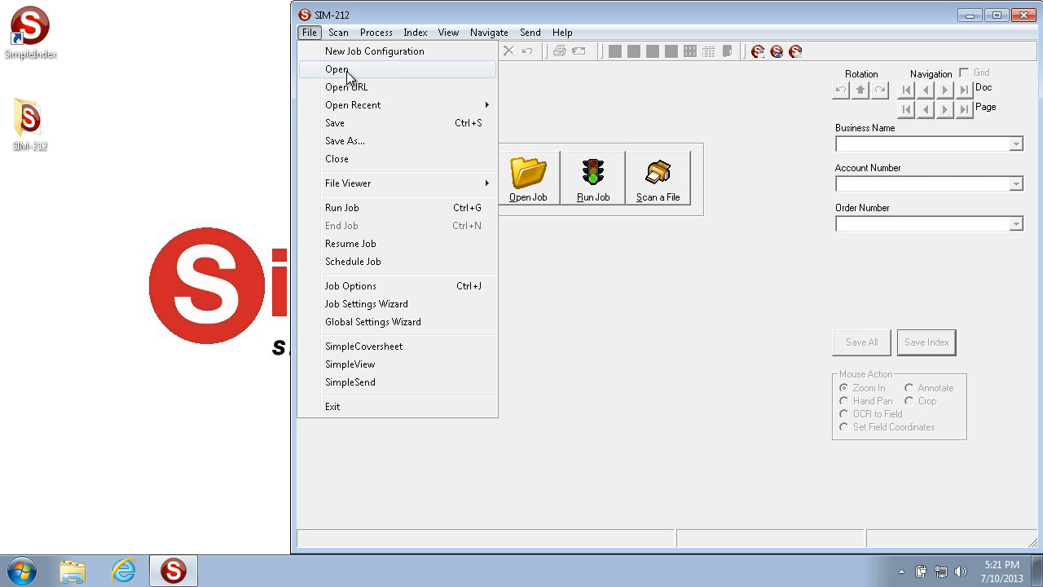
{"action": "left_click", "coordinate": [356, 123]}
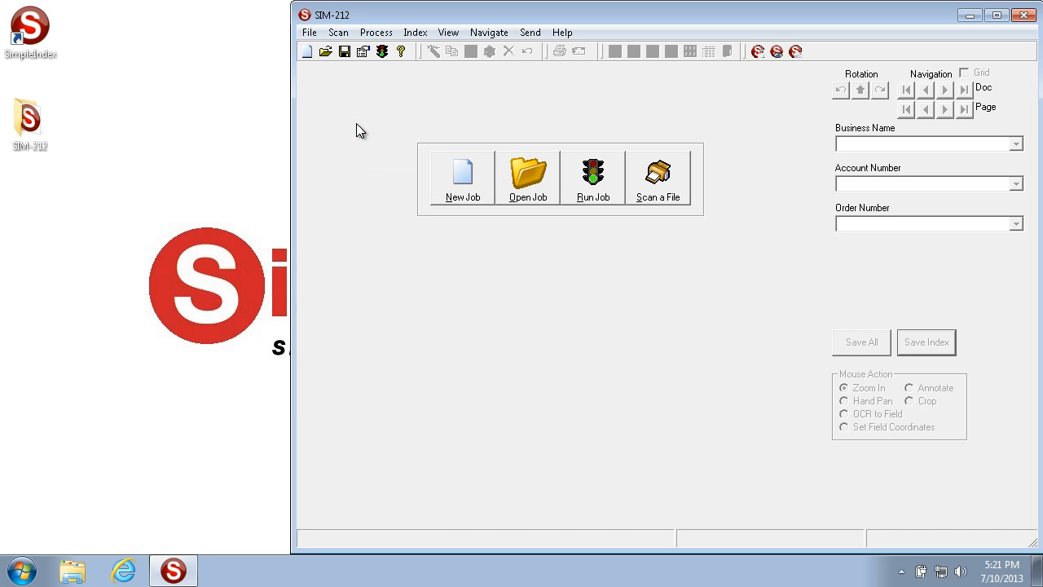
{"action": "left_click", "coordinate": [309, 32]}
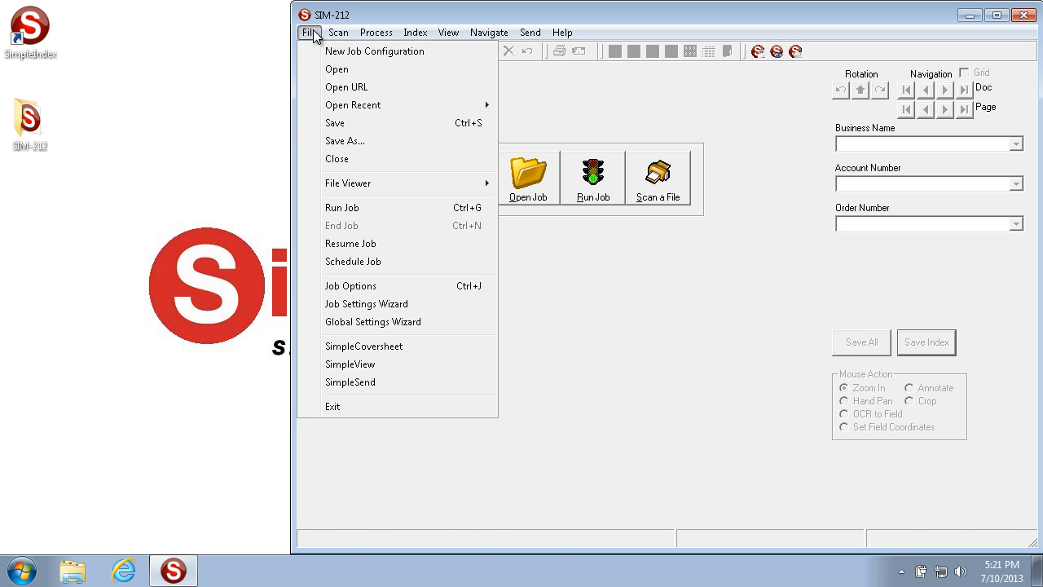
{"action": "left_click", "coordinate": [346, 143]}
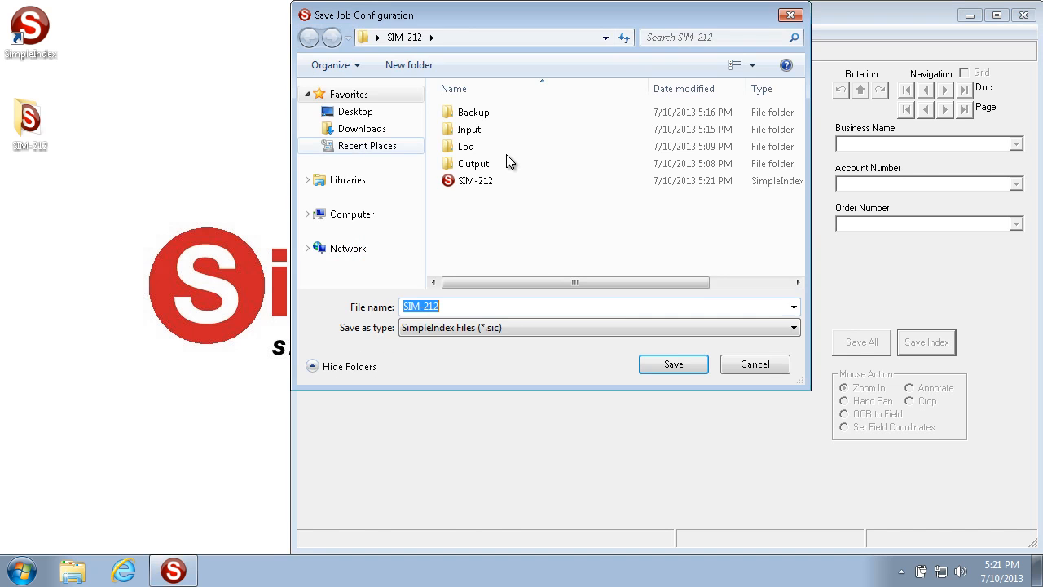
{"action": "left_click", "coordinate": [479, 306]}
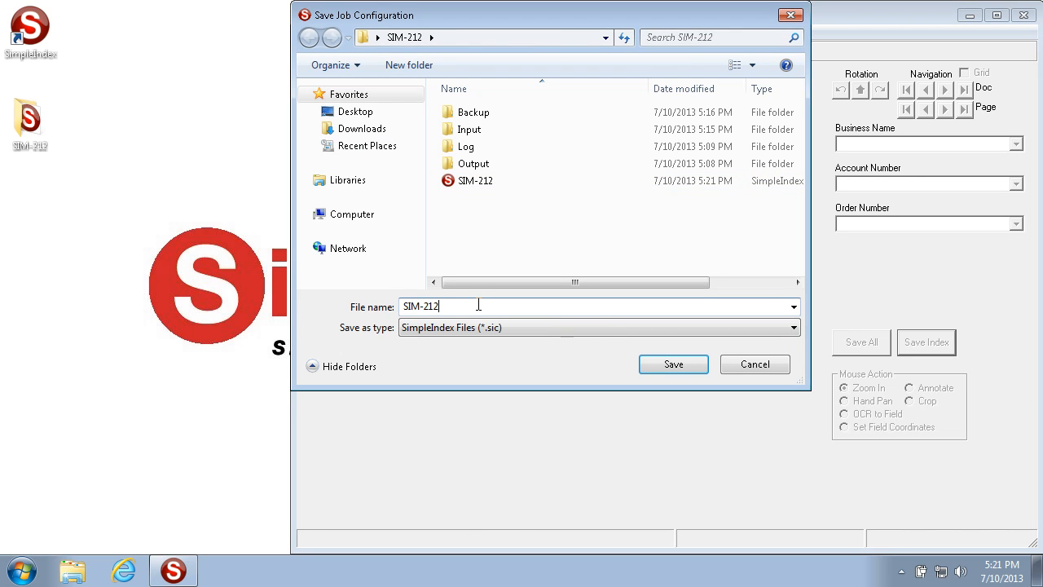
{"action": "left_click", "coordinate": [756, 364]}
Close the SIM-212 job configuration and open it again from the SIM-212 folder.
{"action": "left_click", "coordinate": [309, 34]}
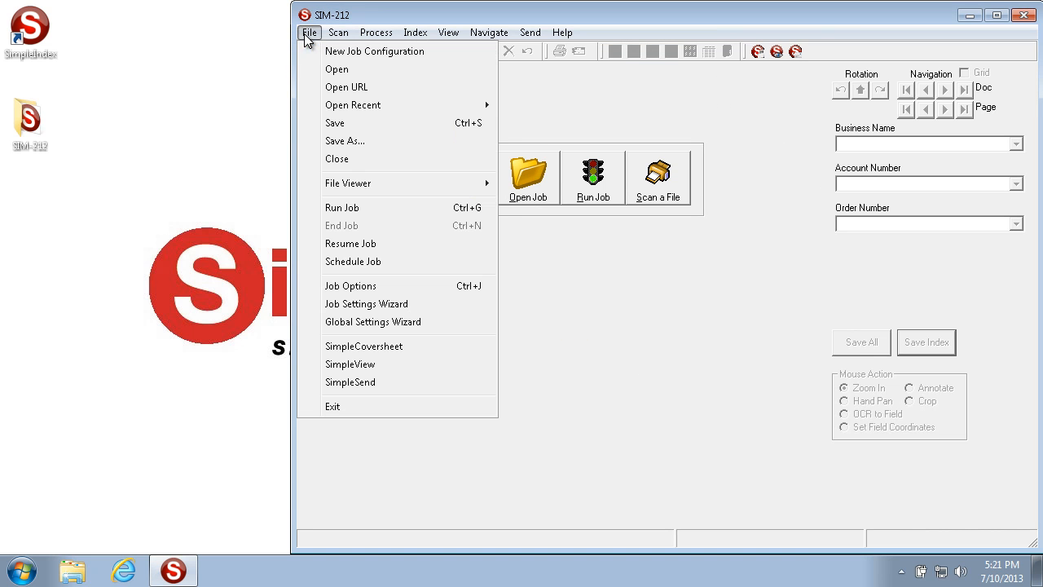
{"action": "left_click", "coordinate": [375, 162]}
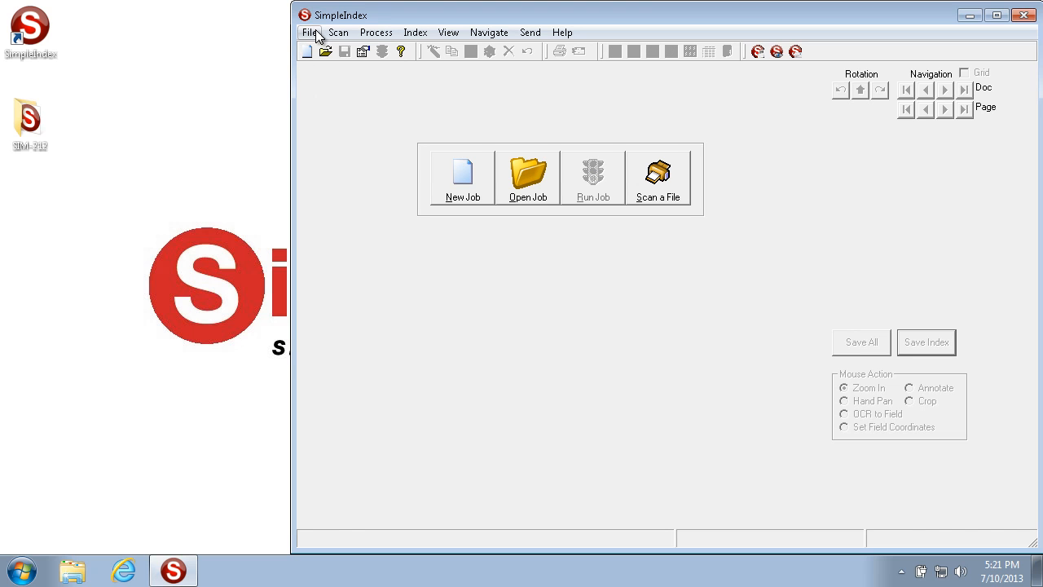
{"action": "left_click", "coordinate": [542, 195]}
{"action": "left_click", "coordinate": [477, 188]}
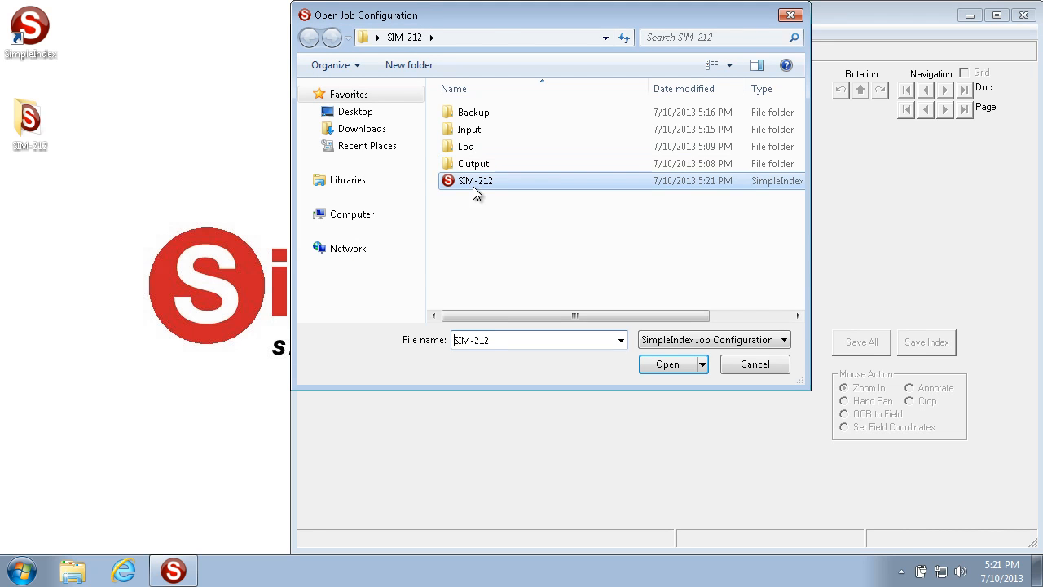
{"action": "left_click", "coordinate": [677, 365]}
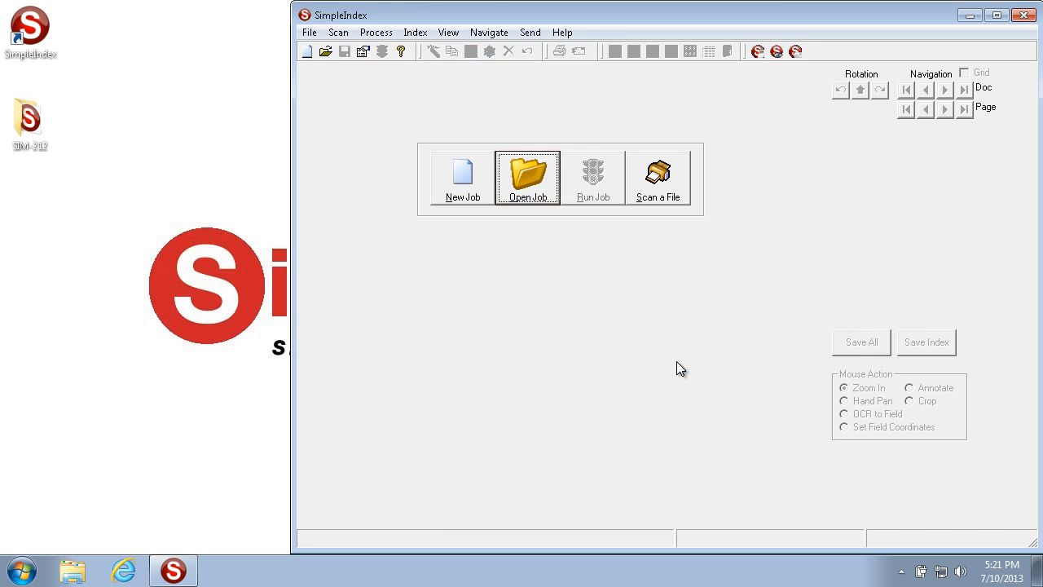
Open the TIFF image Sample Page - 0002 from the job's Input folder in the file viewer.
{"action": "left_click", "coordinate": [309, 32]}
{"action": "mouse_move", "coordinate": [356, 186]}
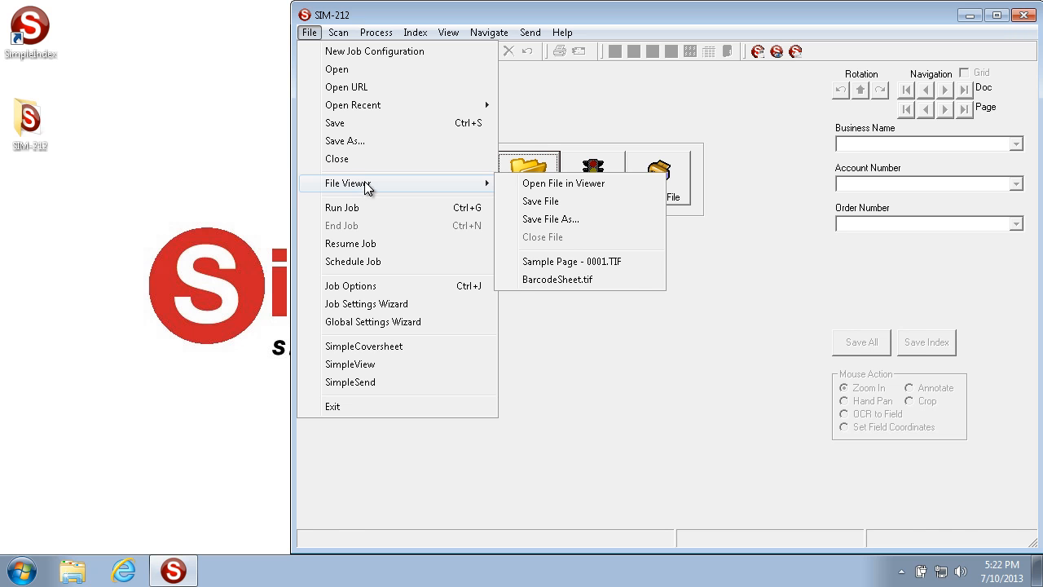
{"action": "left_click", "coordinate": [614, 184]}
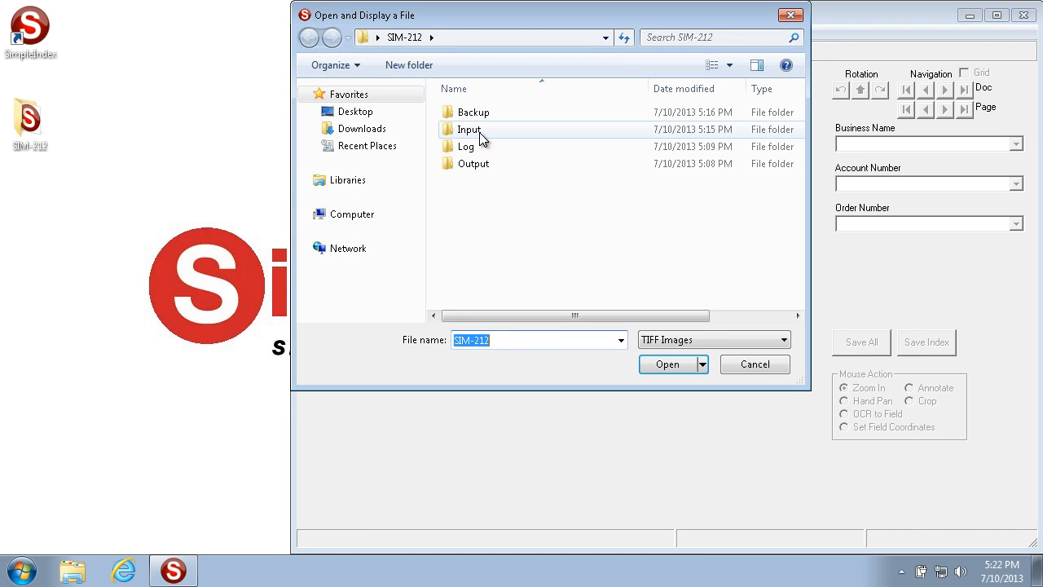
{"action": "double_click", "coordinate": [480, 136]}
{"action": "left_click", "coordinate": [586, 135]}
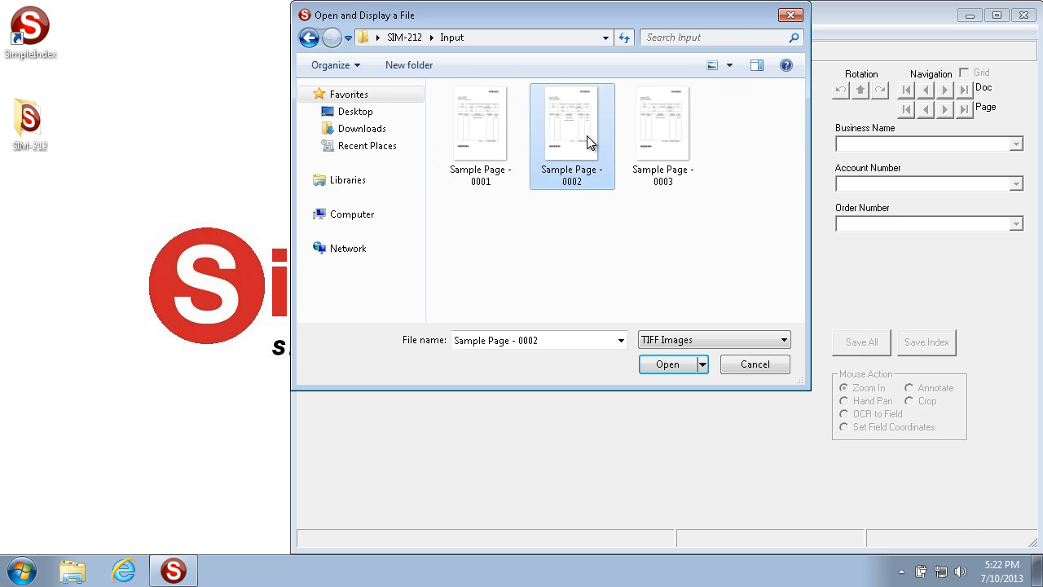
{"action": "left_click", "coordinate": [686, 345]}
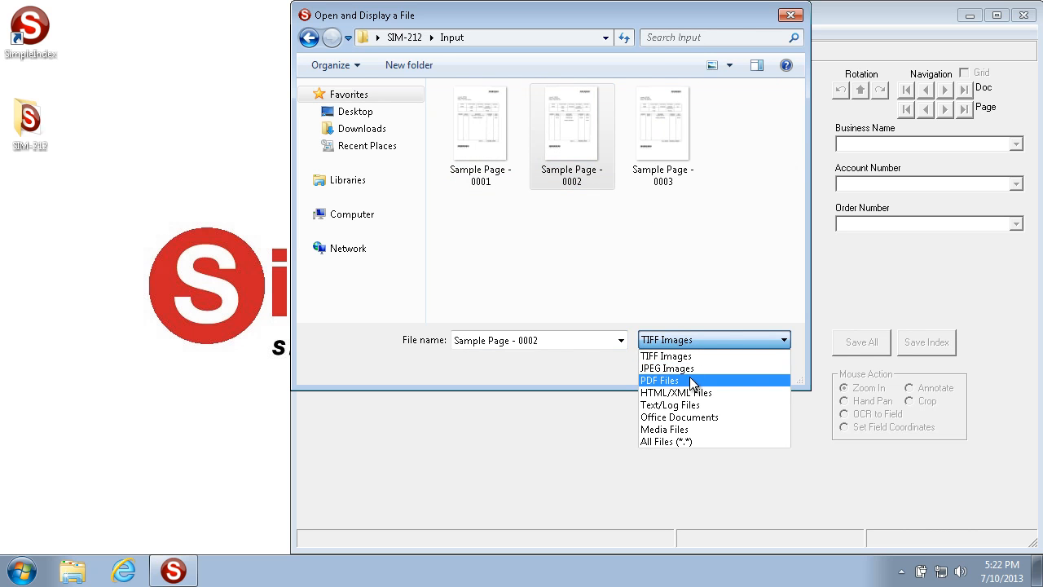
{"action": "left_click", "coordinate": [673, 356]}
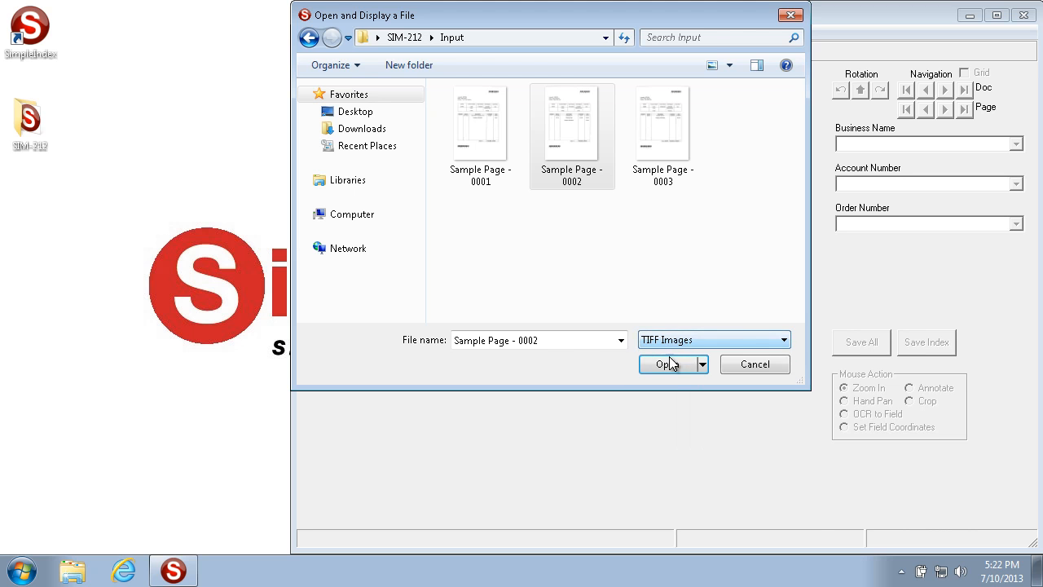
{"action": "left_click", "coordinate": [665, 364]}
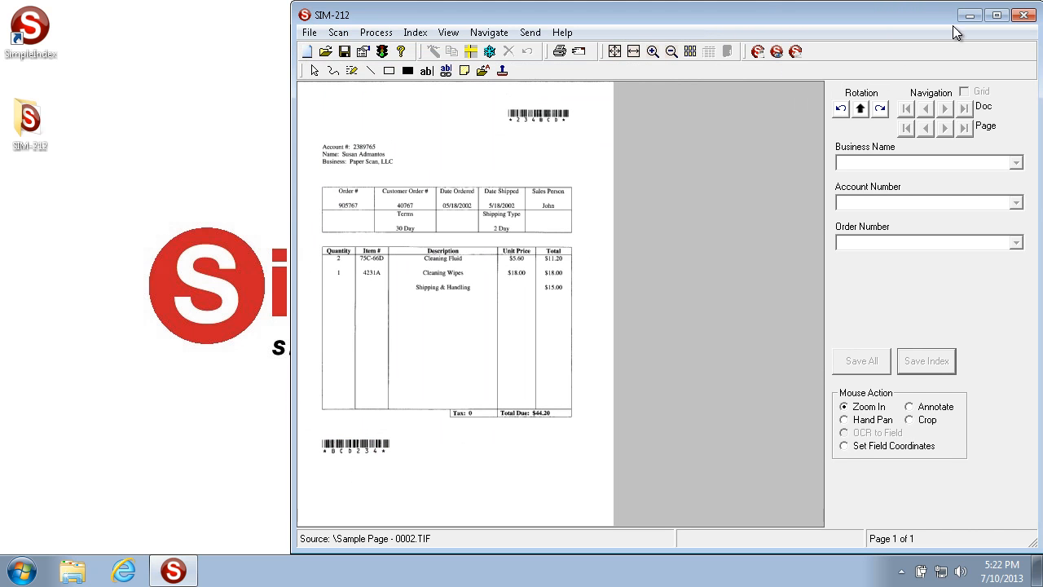
Rotate the displayed sample page a quarter turn clockwise and close the file in the viewer.
{"action": "left_click", "coordinate": [880, 109]}
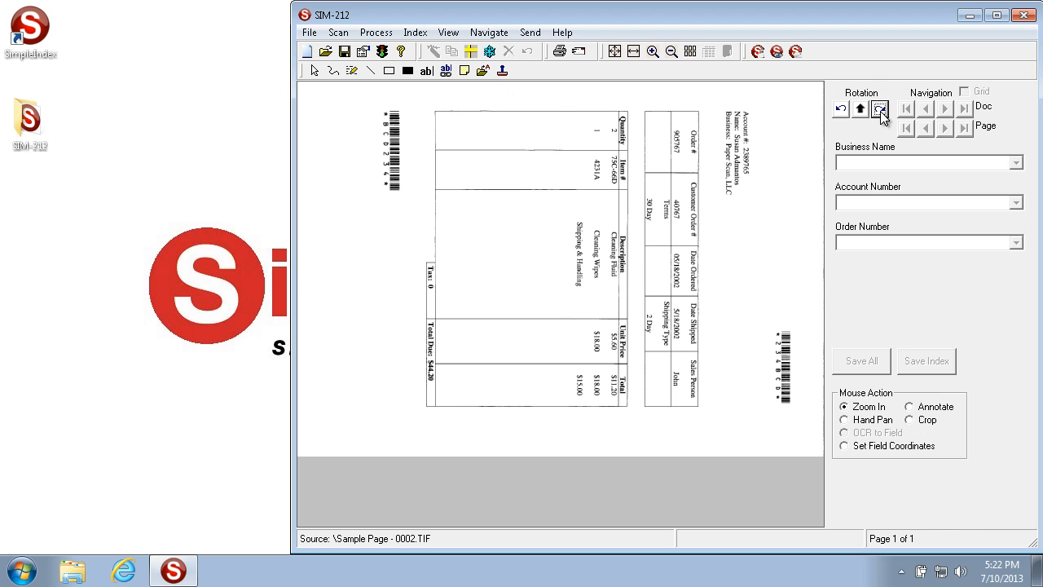
{"action": "left_click", "coordinate": [310, 32]}
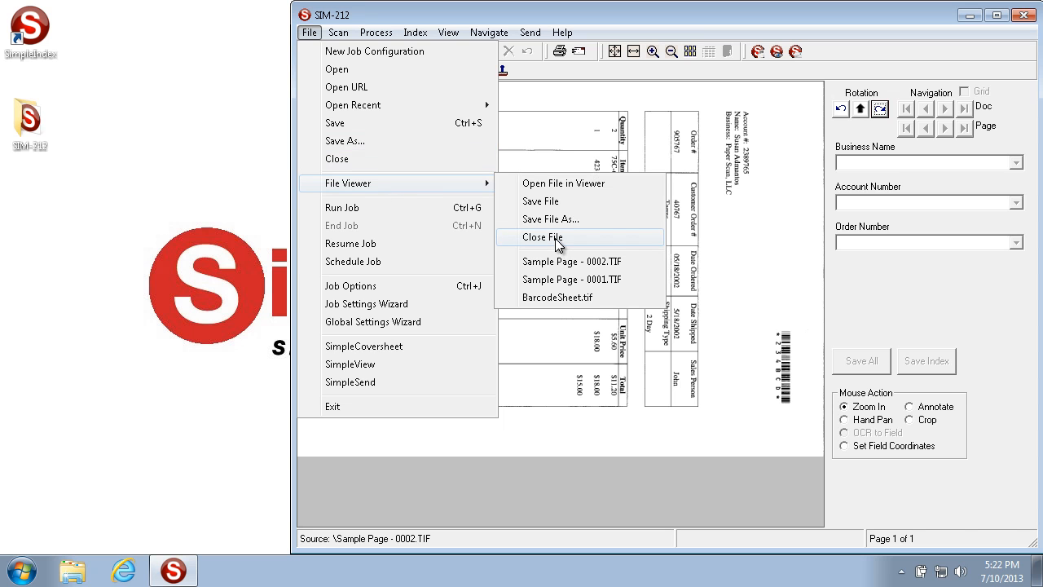
{"action": "left_click", "coordinate": [558, 242]}
Open Sample Page - 0002 in Windows Photo Viewer from the Input folder inside the desktop's SIM-212 folder.
{"action": "double_click", "coordinate": [38, 123]}
{"action": "double_click", "coordinate": [197, 131]}
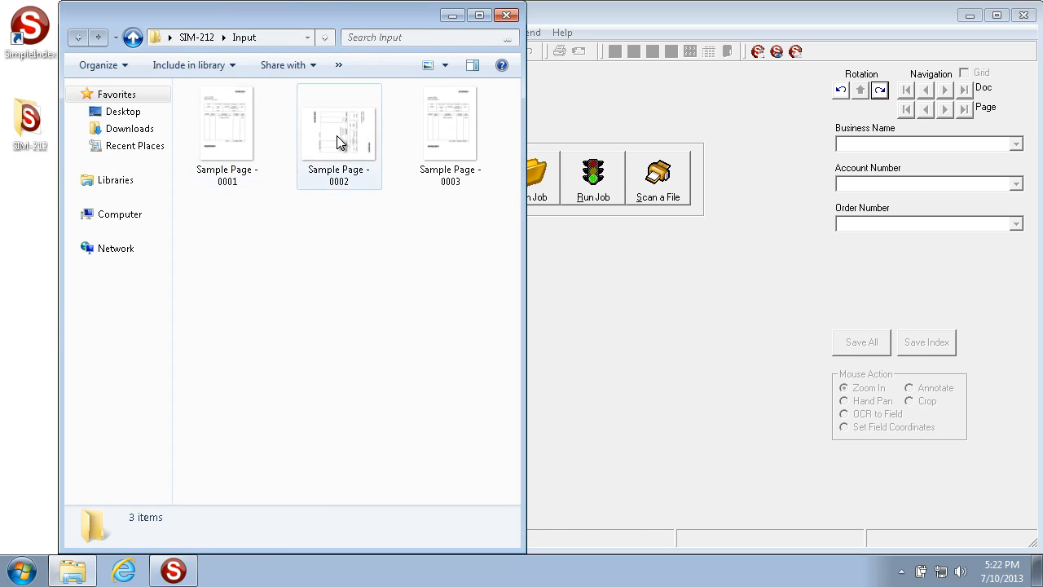
{"action": "left_click", "coordinate": [336, 139]}
{"action": "double_click", "coordinate": [335, 140]}
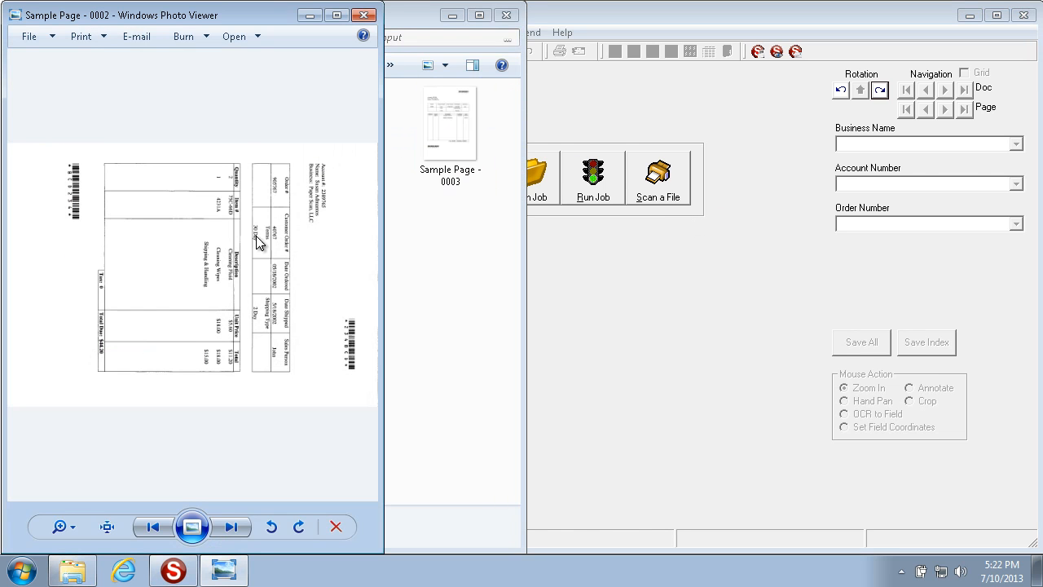
Rotate Sample Page - 0002 a quarter turn counterclockwise and close both the photo viewer and the folder window.
{"action": "left_click", "coordinate": [272, 528]}
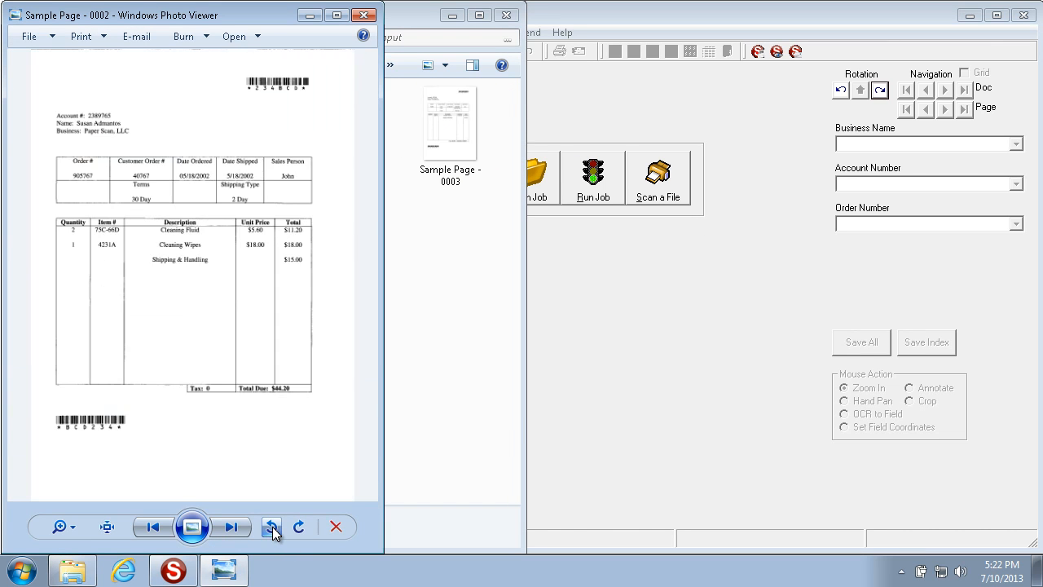
{"action": "left_click", "coordinate": [363, 20]}
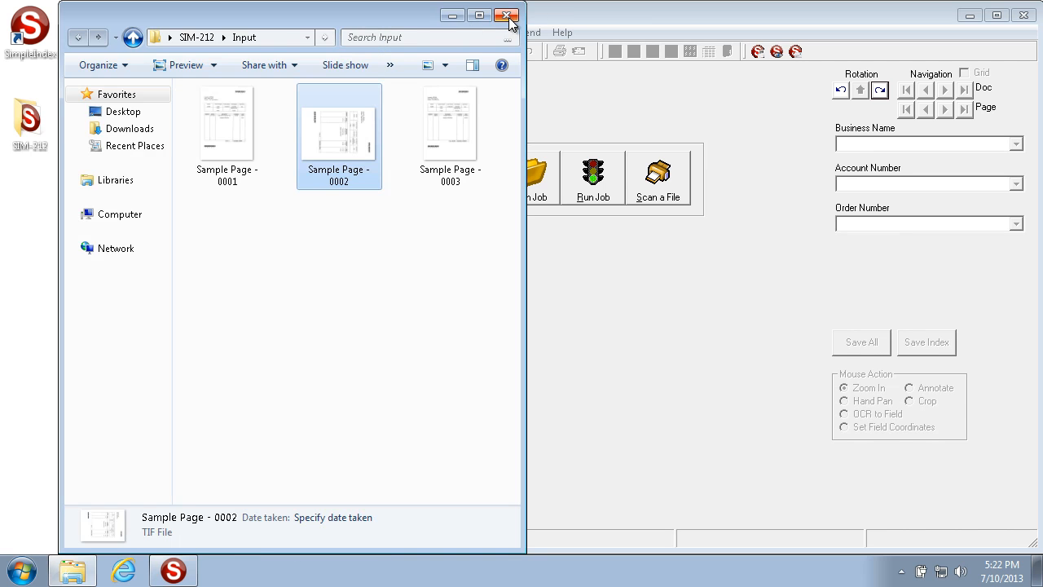
{"action": "left_click", "coordinate": [507, 16]}
{"action": "left_click", "coordinate": [309, 33]}
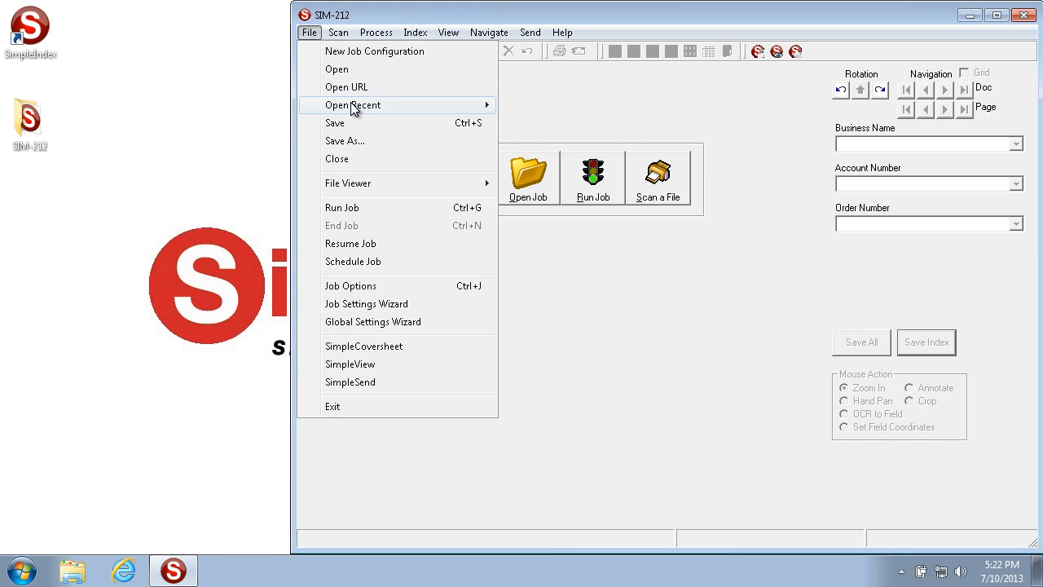
{"action": "mouse_move", "coordinate": [354, 110]}
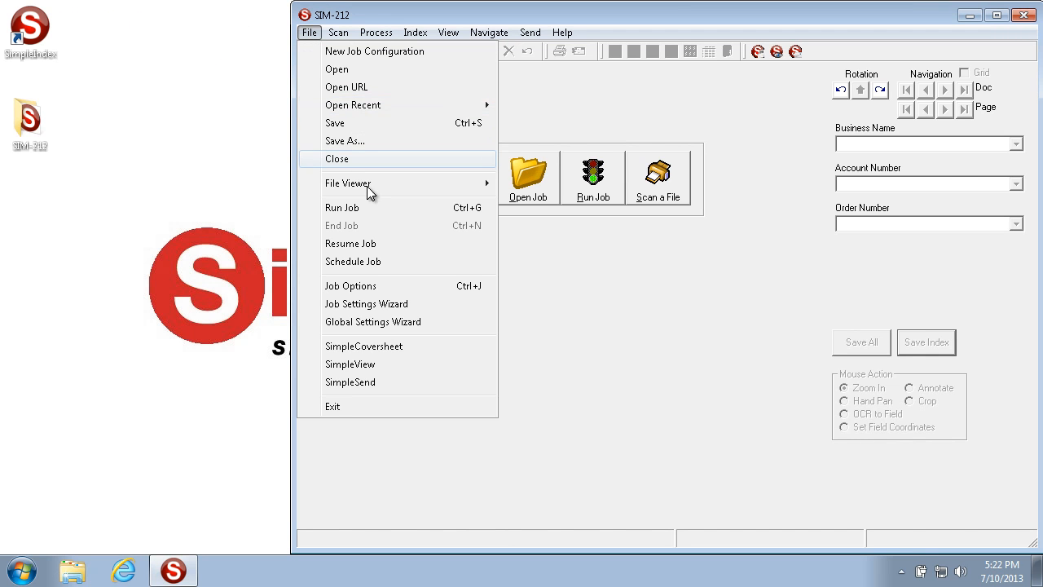
{"action": "mouse_move", "coordinate": [368, 187]}
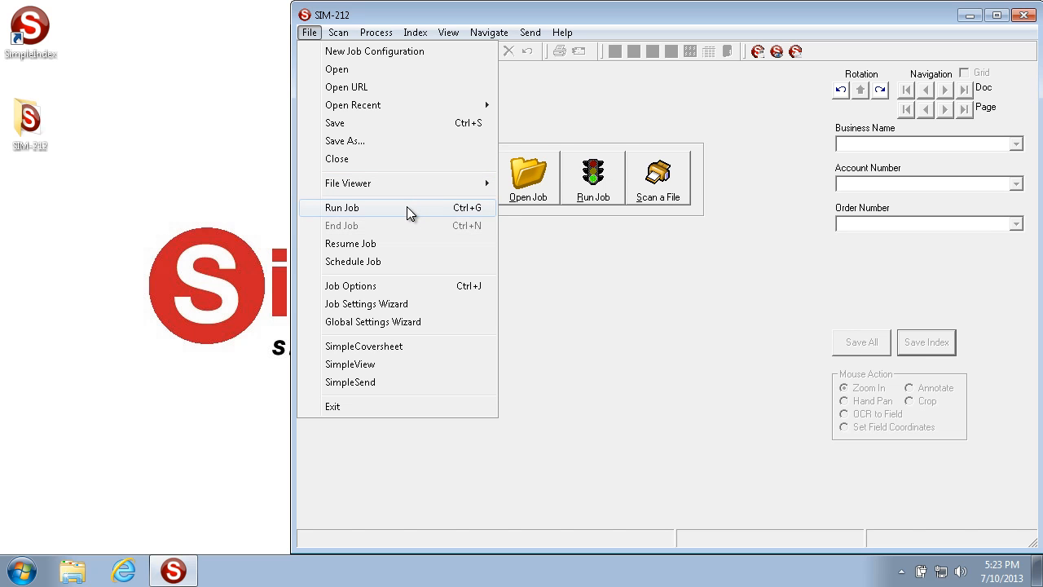
Run the SIM-212 job and end it, saving its batch files to the backup folder 2013-07-10@172307.
{"action": "left_click", "coordinate": [384, 208]}
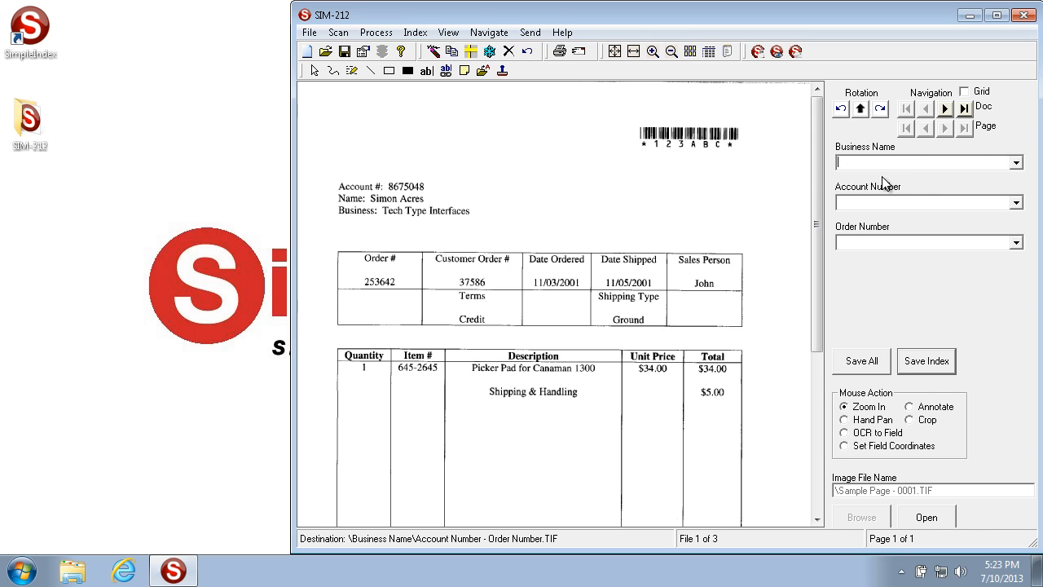
{"action": "left_click", "coordinate": [308, 33]}
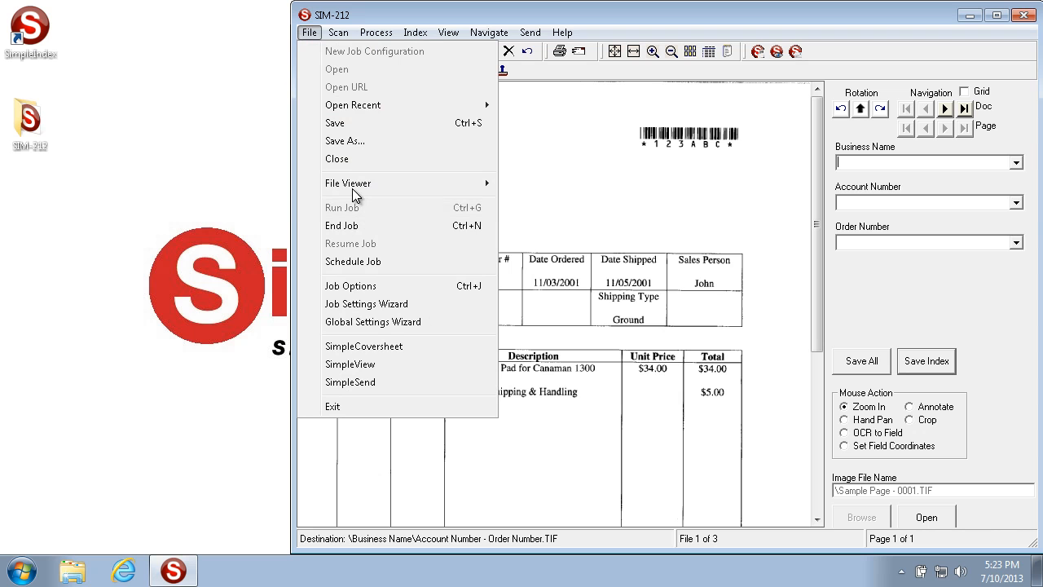
{"action": "mouse_move", "coordinate": [355, 184]}
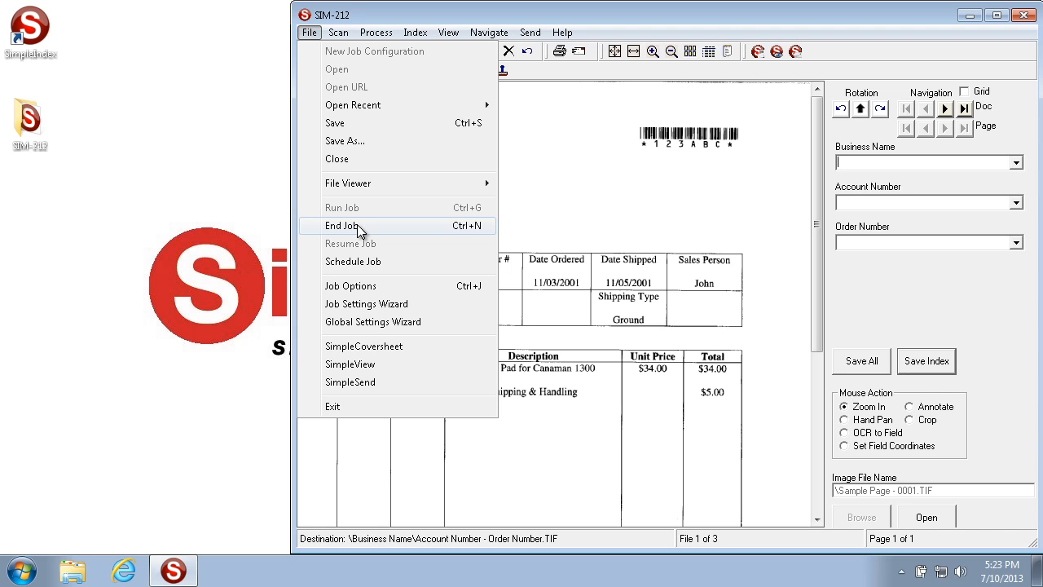
{"action": "left_click", "coordinate": [359, 231]}
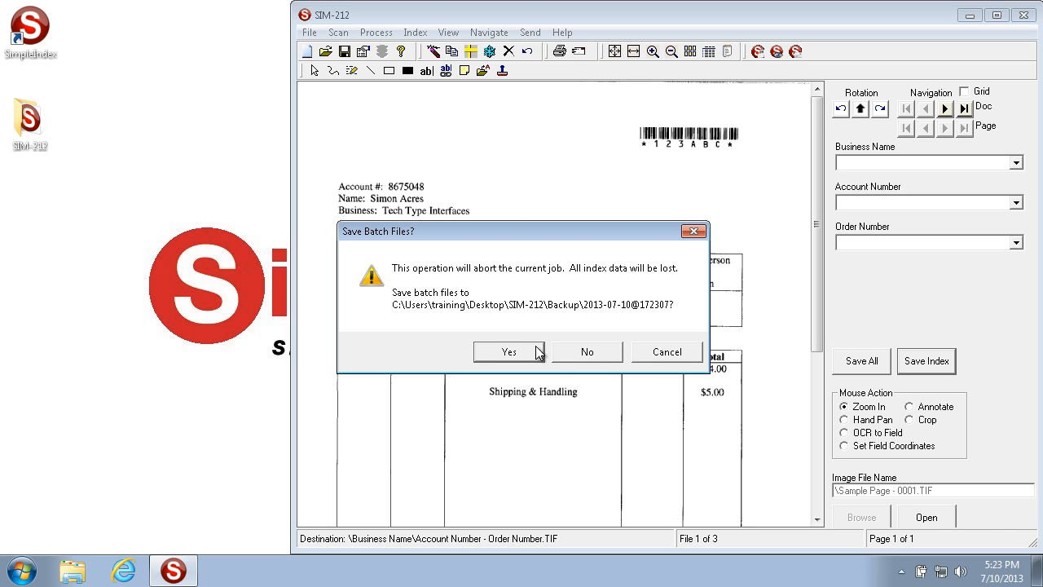
{"action": "left_click", "coordinate": [502, 354]}
Resume the aborted job from the batch folder 2013-07-10@172307 inside SIM-212's Backup folder.
{"action": "left_click", "coordinate": [308, 33]}
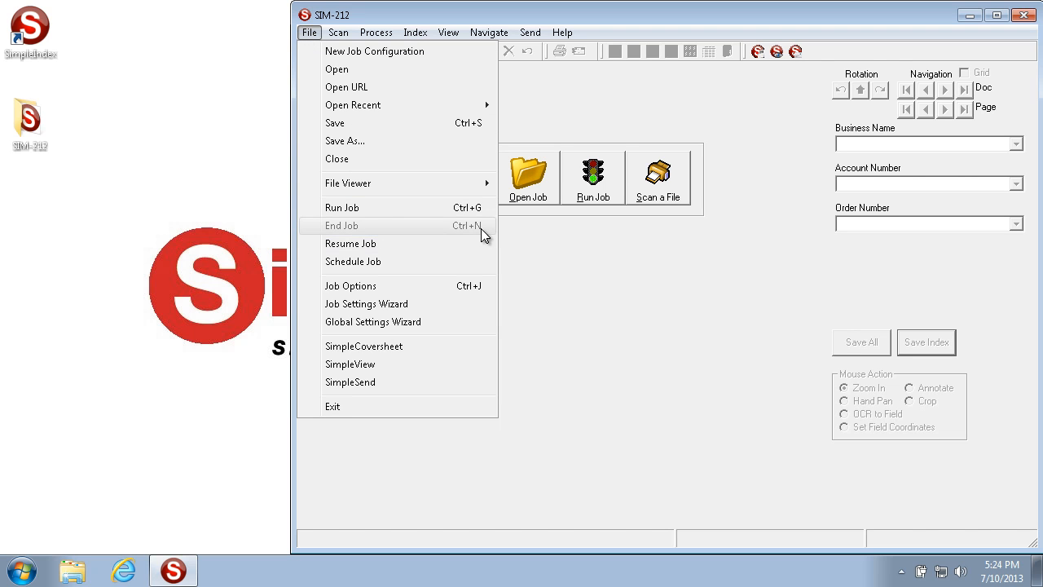
{"action": "left_click", "coordinate": [387, 248]}
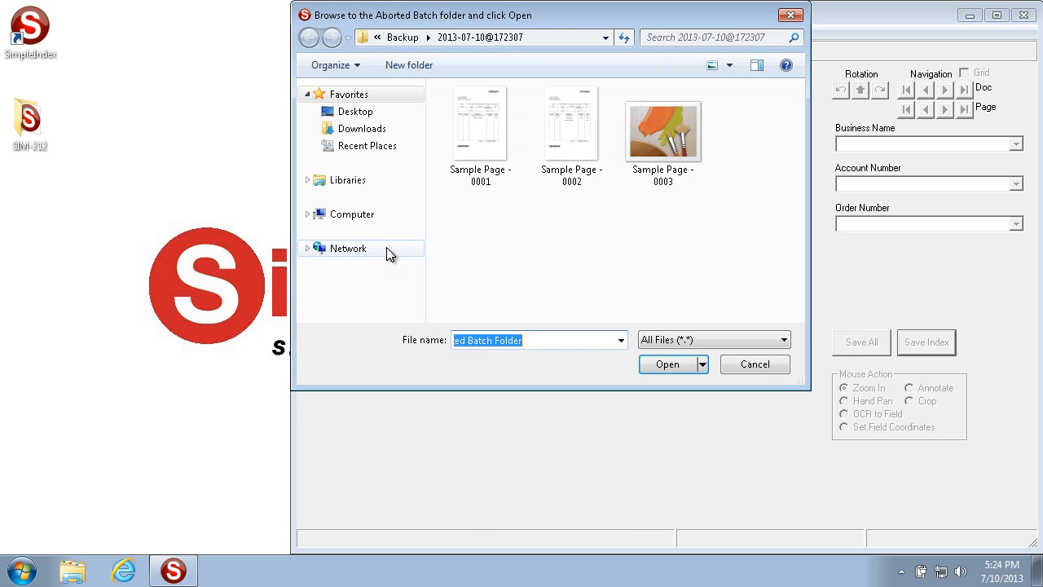
{"action": "left_click", "coordinate": [605, 38]}
{"action": "left_click", "coordinate": [605, 38]}
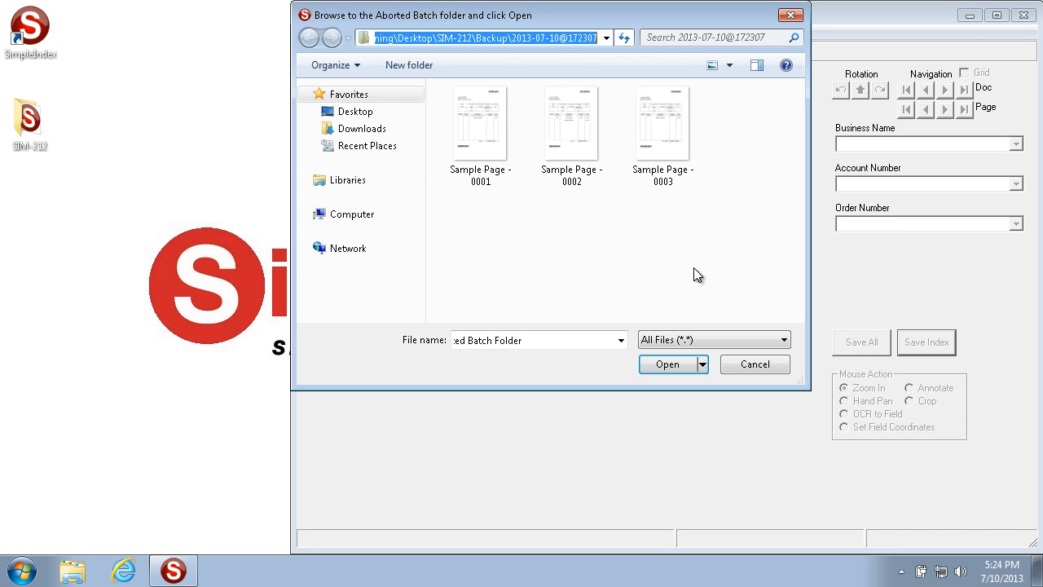
{"action": "left_click", "coordinate": [670, 364]}
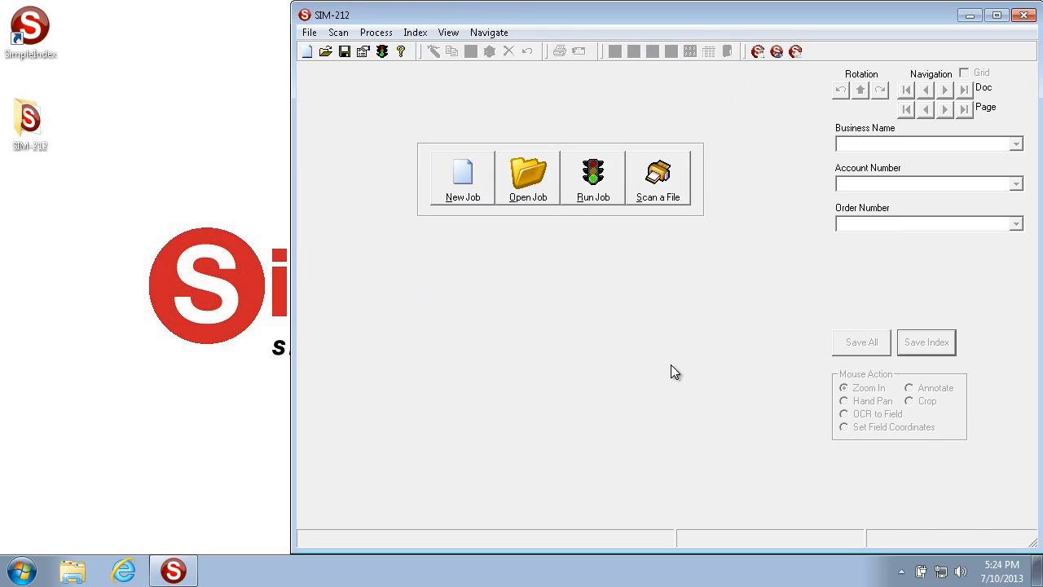
Open the job scheduling options, move the dialog clear of the document to view its settings, and close it.
{"action": "left_click", "coordinate": [310, 33]}
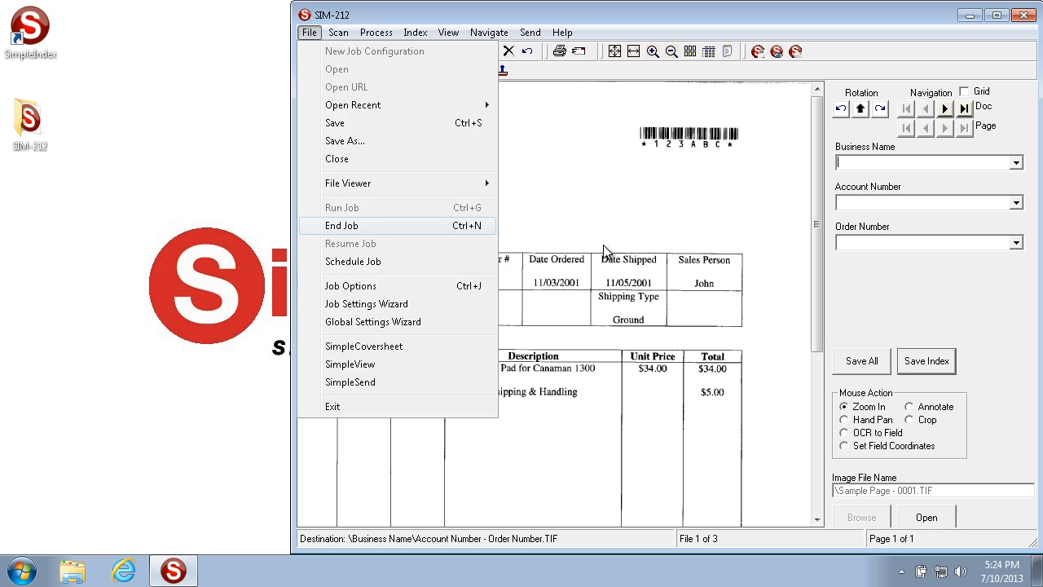
{"action": "left_click", "coordinate": [389, 226]}
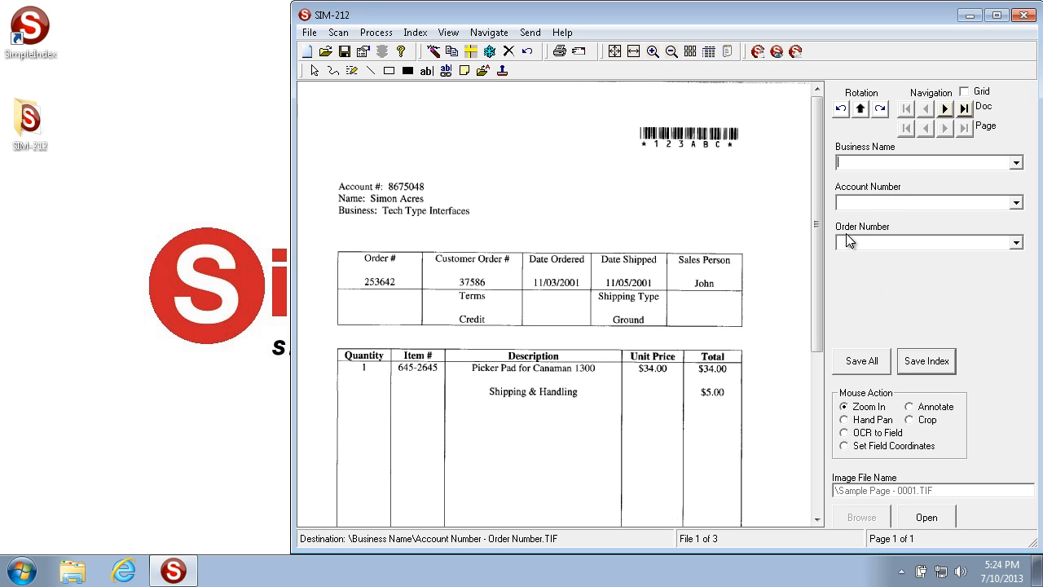
{"action": "left_click", "coordinate": [310, 32]}
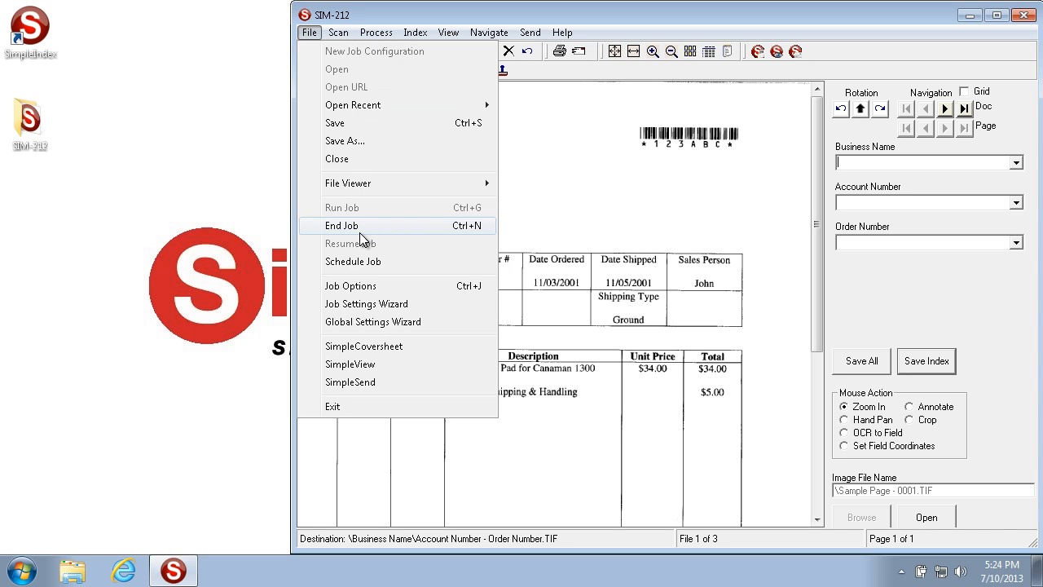
{"action": "left_click", "coordinate": [376, 263]}
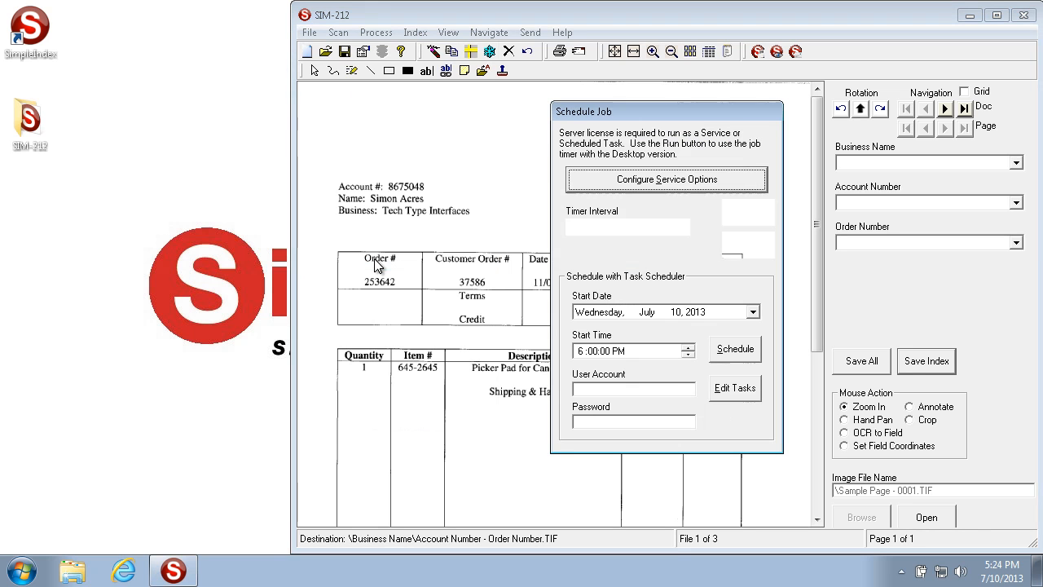
{"action": "left_click_drag", "start_coordinate": [639, 108], "coordinate": [171, 71]}
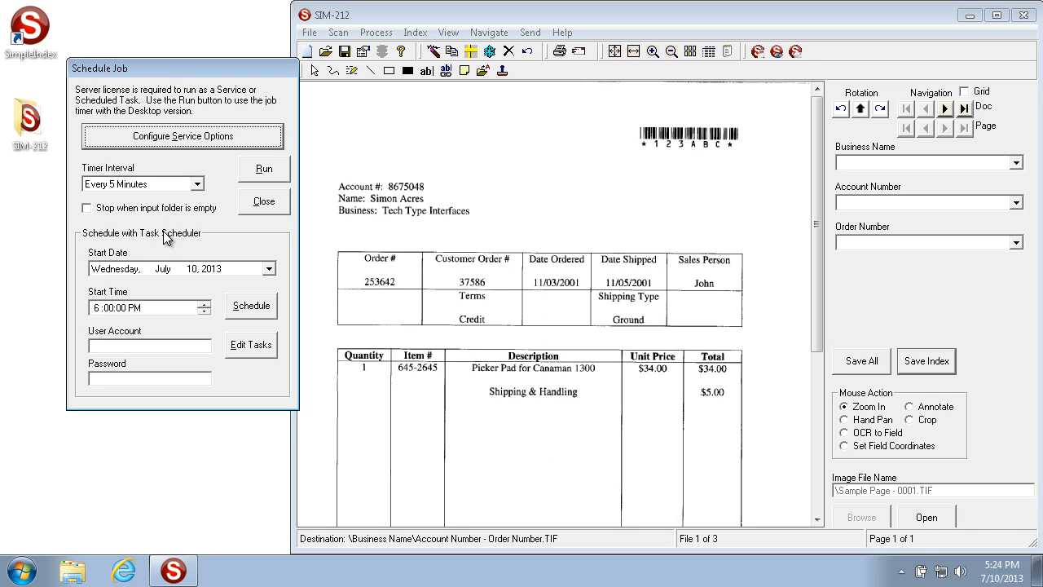
{"action": "left_click_drag", "start_coordinate": [165, 67], "coordinate": [149, 63]}
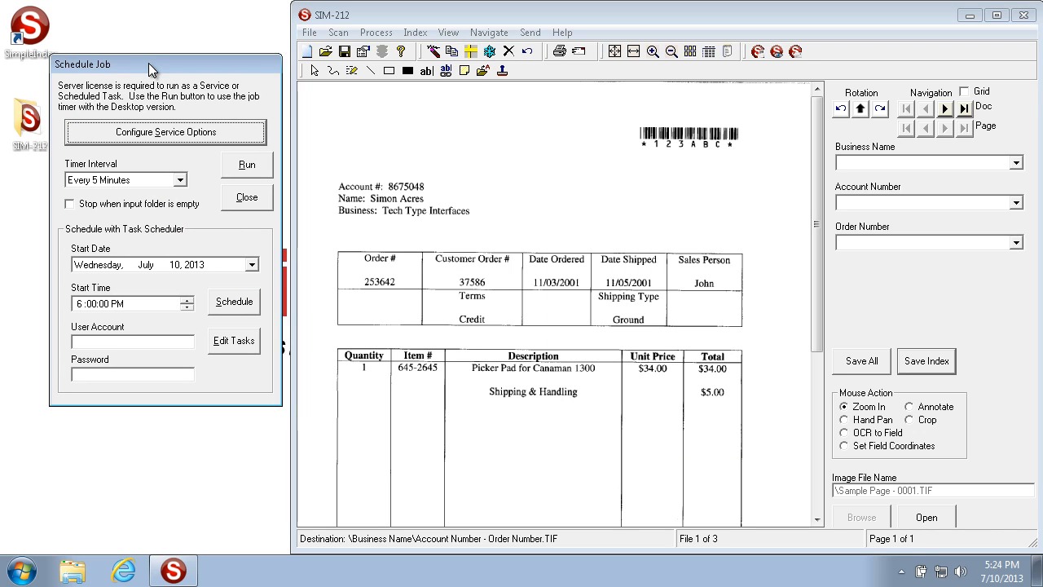
{"action": "left_click", "coordinate": [254, 208]}
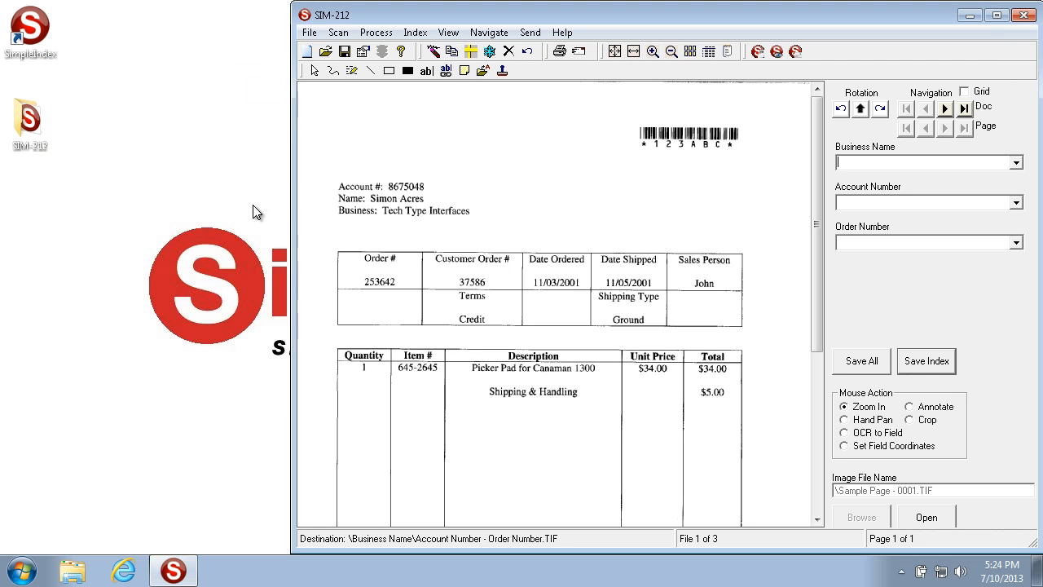
{"action": "left_click", "coordinate": [309, 33]}
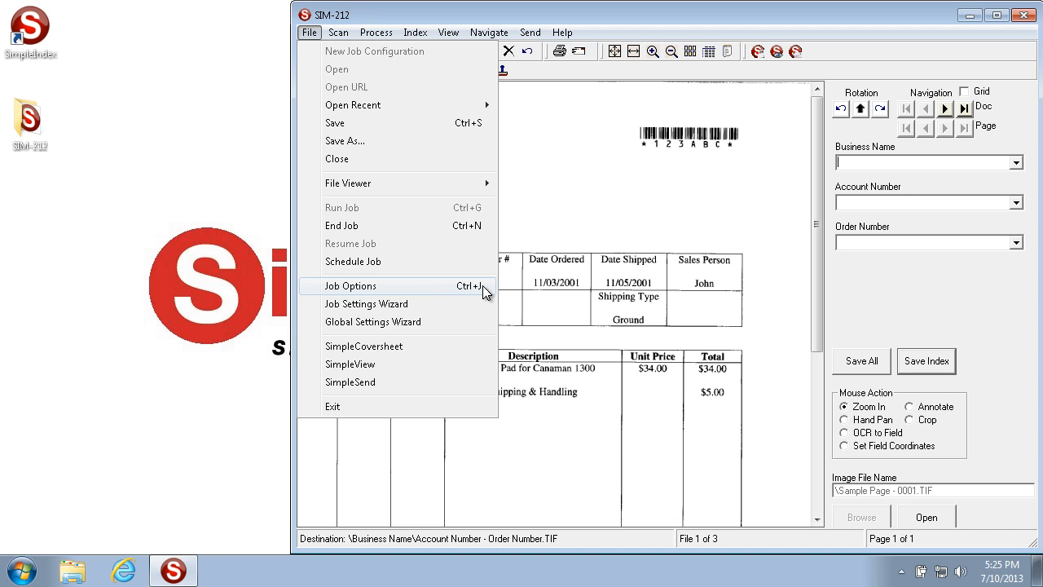
{"action": "left_click", "coordinate": [589, 270]}
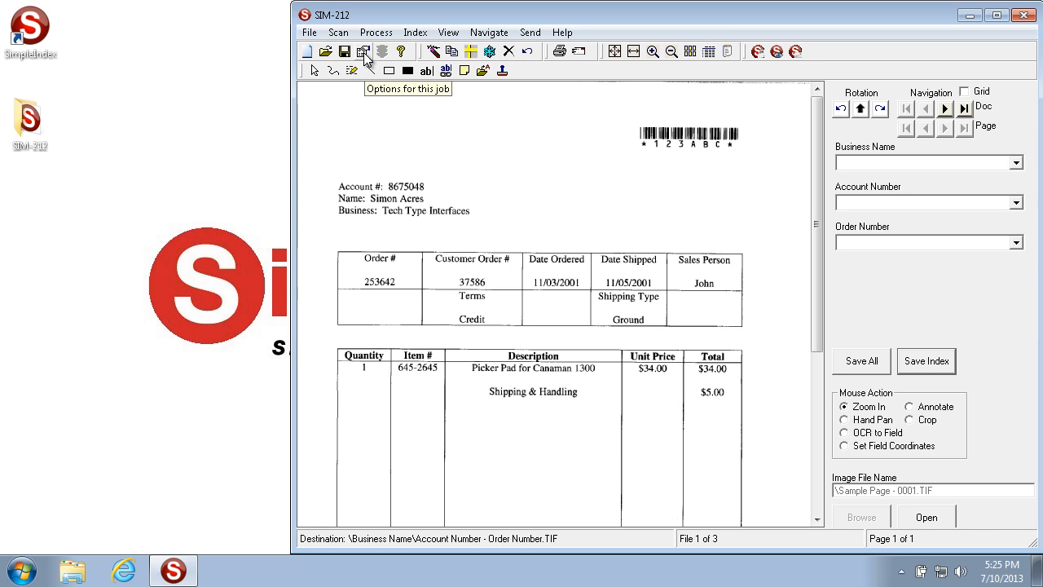
{"action": "left_click", "coordinate": [309, 32]}
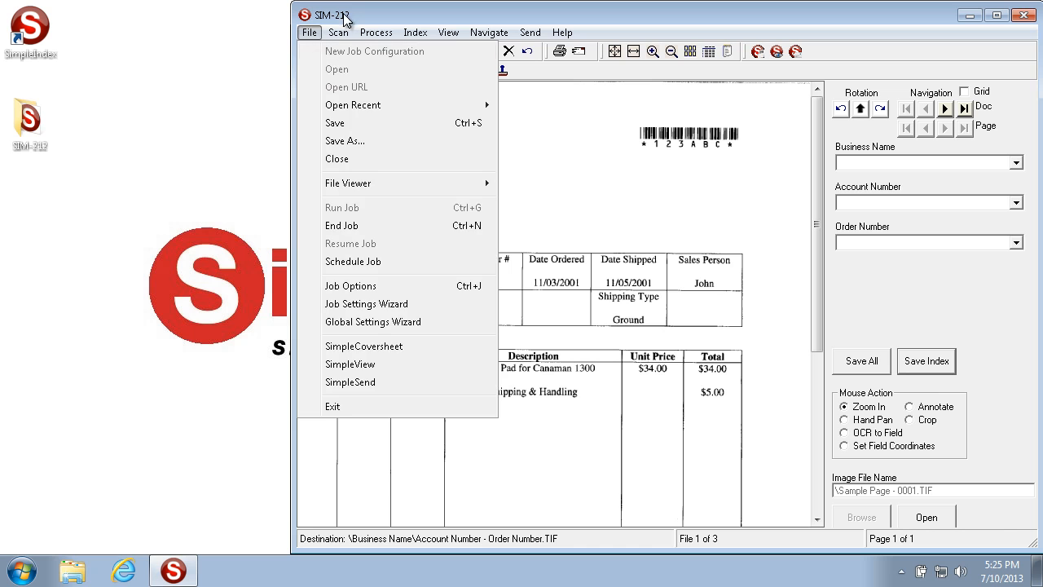
{"action": "left_click", "coordinate": [344, 22]}
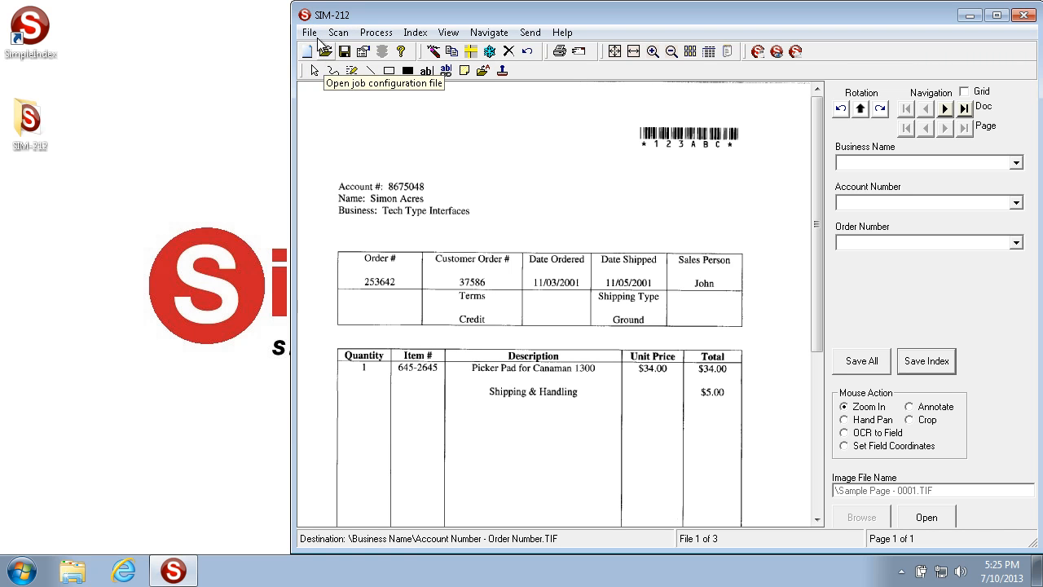
{"action": "left_click", "coordinate": [310, 33]}
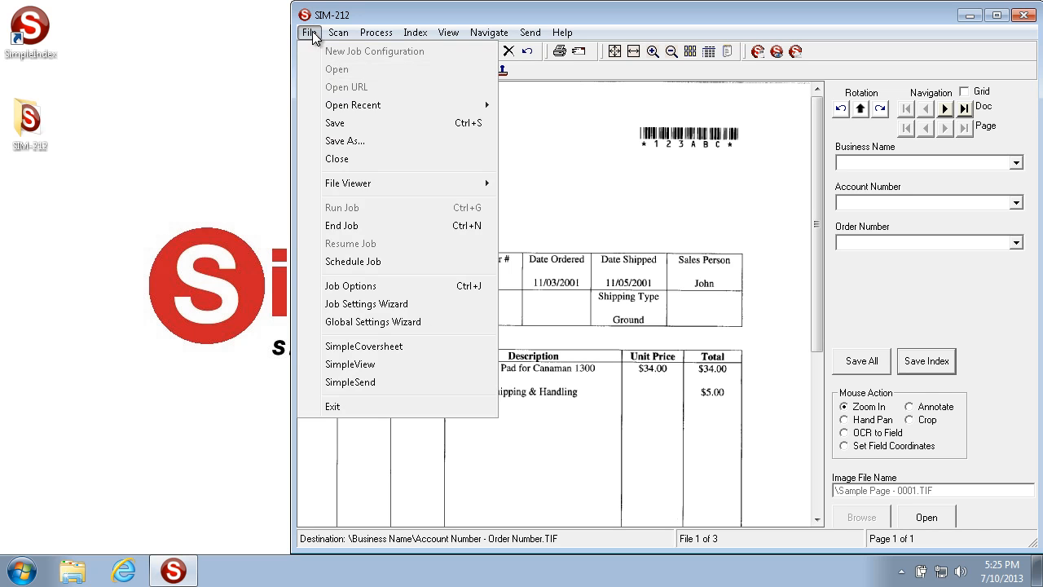
{"action": "left_click", "coordinate": [311, 33]}
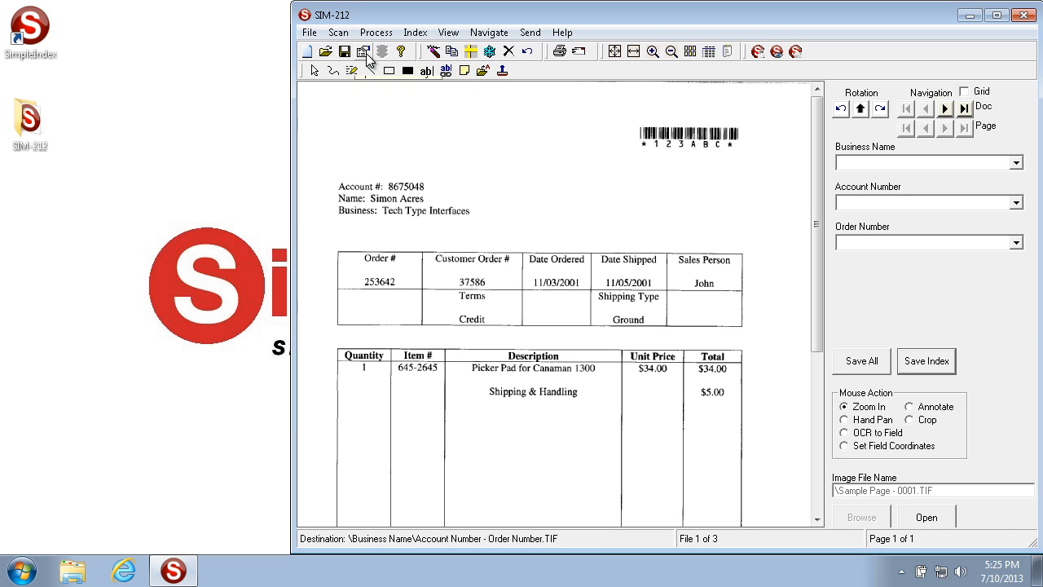
End the resumed job without saving its batch files.
{"action": "left_click", "coordinate": [310, 33]}
{"action": "left_click", "coordinate": [377, 225]}
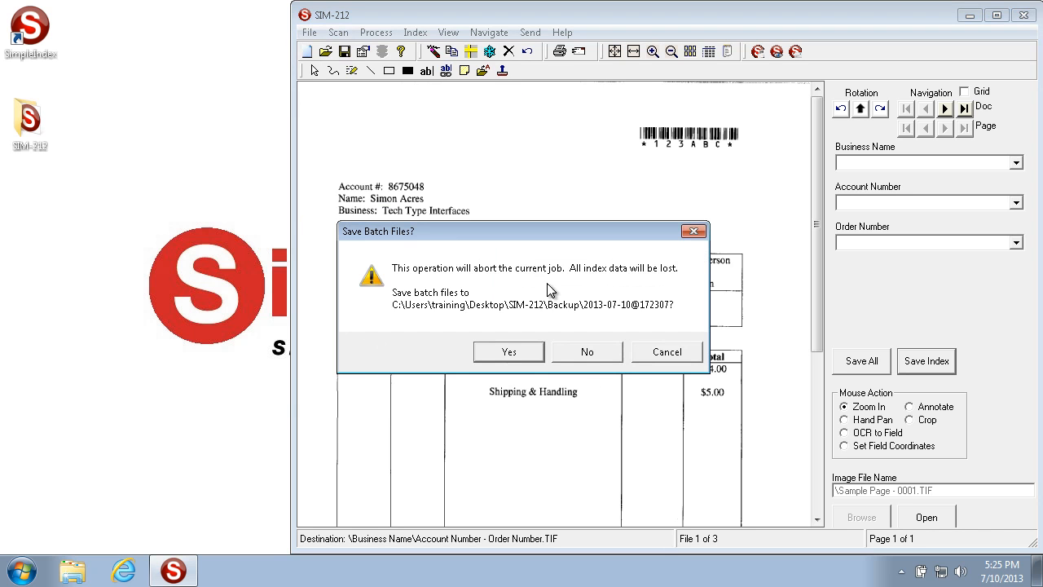
{"action": "left_click", "coordinate": [600, 352]}
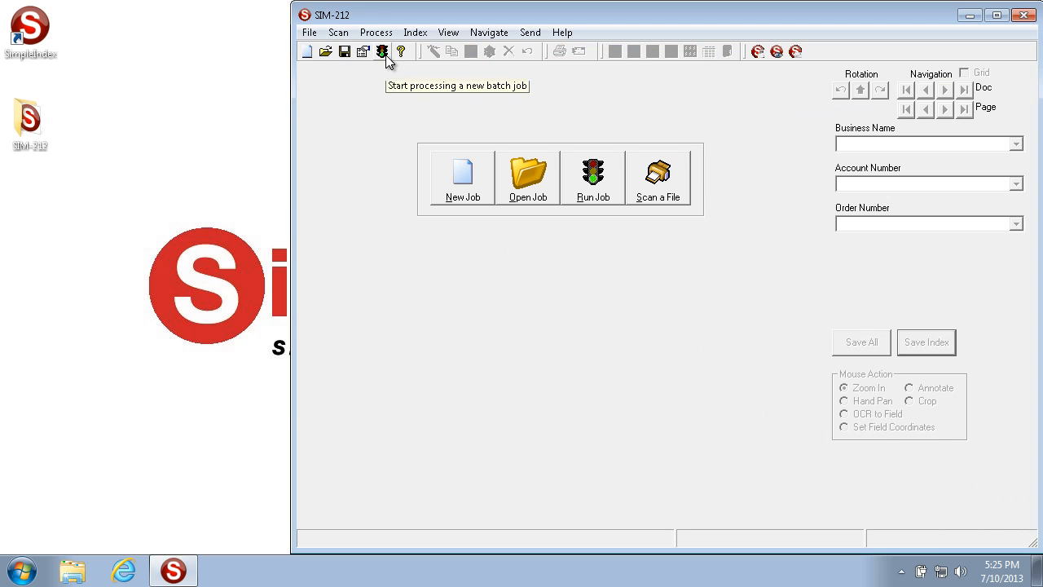
Open the Job Settings Wizard to view its input type options and cancel it, discarding all changes.
{"action": "left_click", "coordinate": [309, 33]}
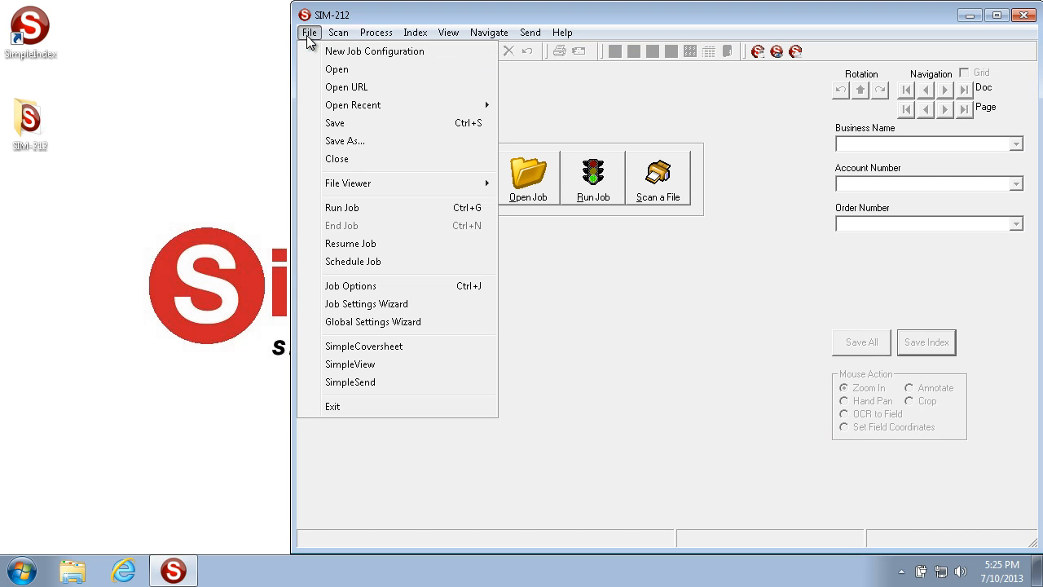
{"action": "left_click", "coordinate": [368, 304]}
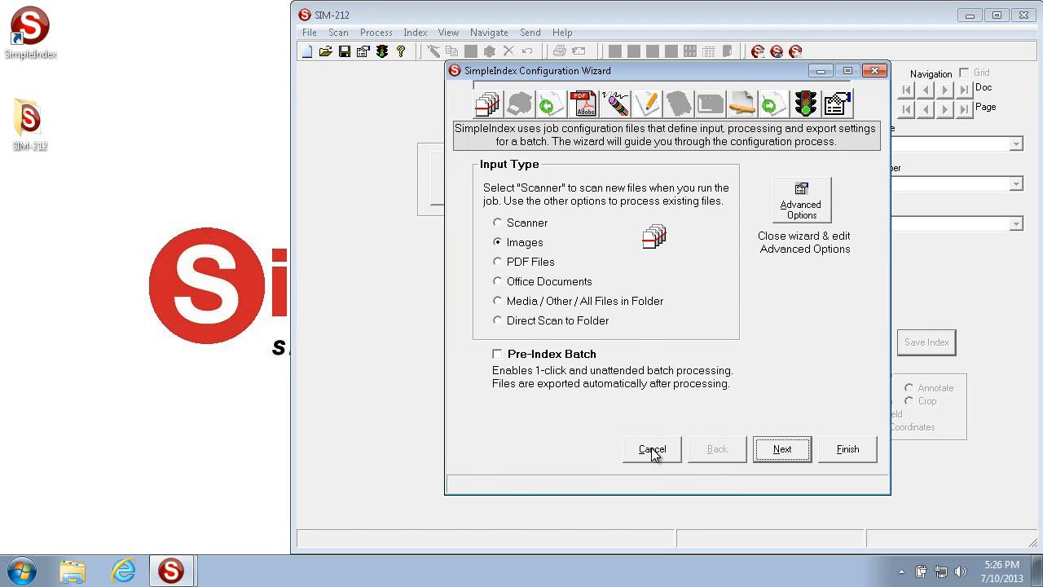
{"action": "left_click", "coordinate": [652, 449]}
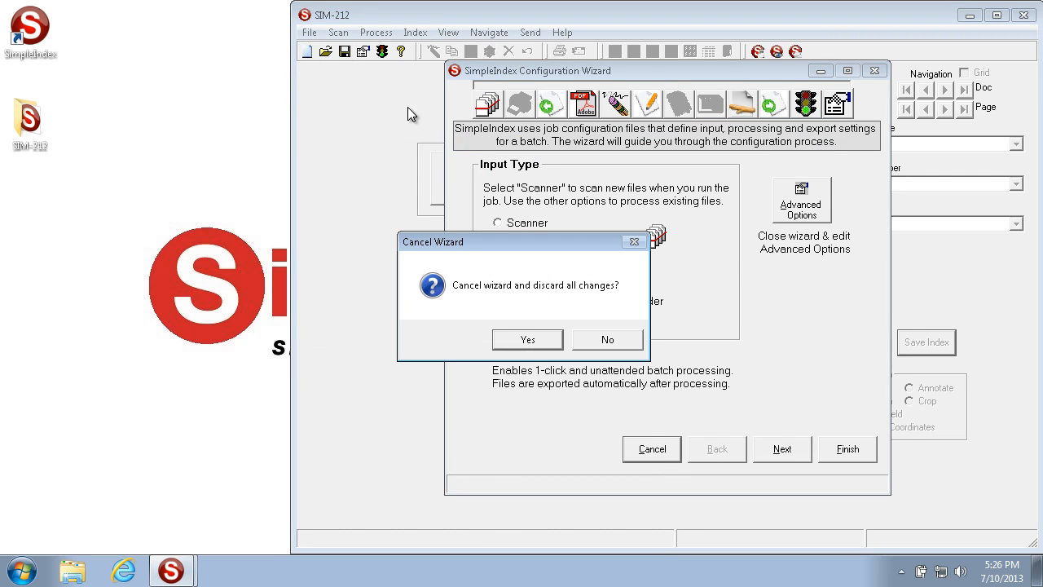
{"action": "left_click", "coordinate": [513, 343]}
Open the Global Settings Wizard to view its setup types and cancel it without choosing one.
{"action": "left_click", "coordinate": [310, 33]}
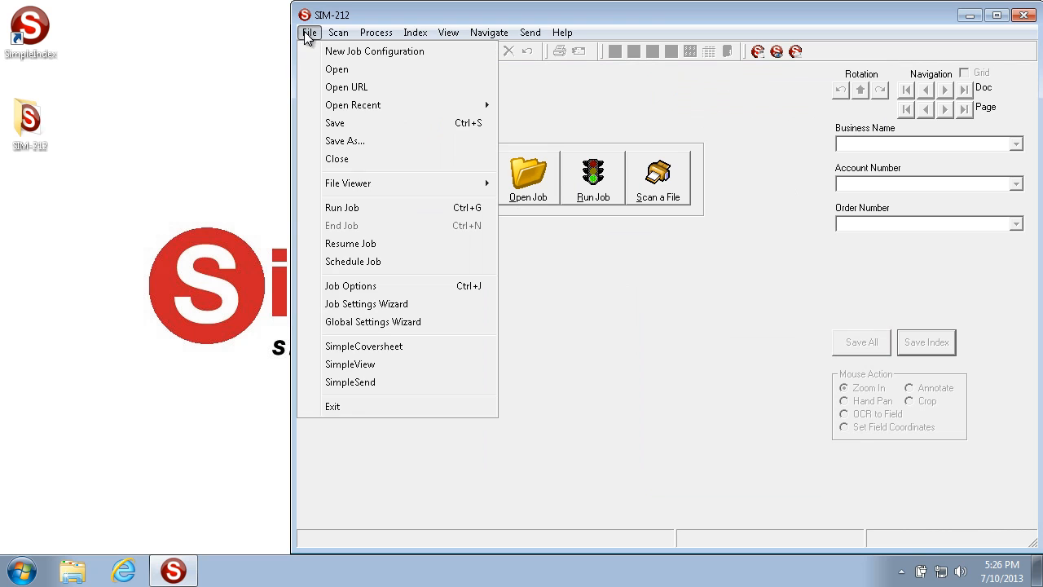
{"action": "left_click", "coordinate": [386, 324]}
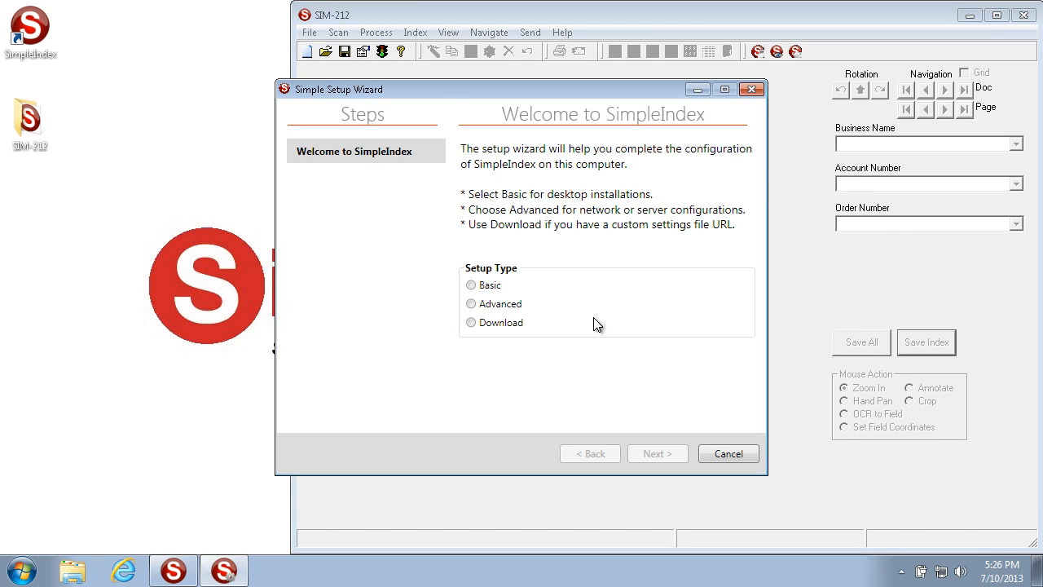
{"action": "left_click_drag", "start_coordinate": [435, 91], "coordinate": [489, 123]}
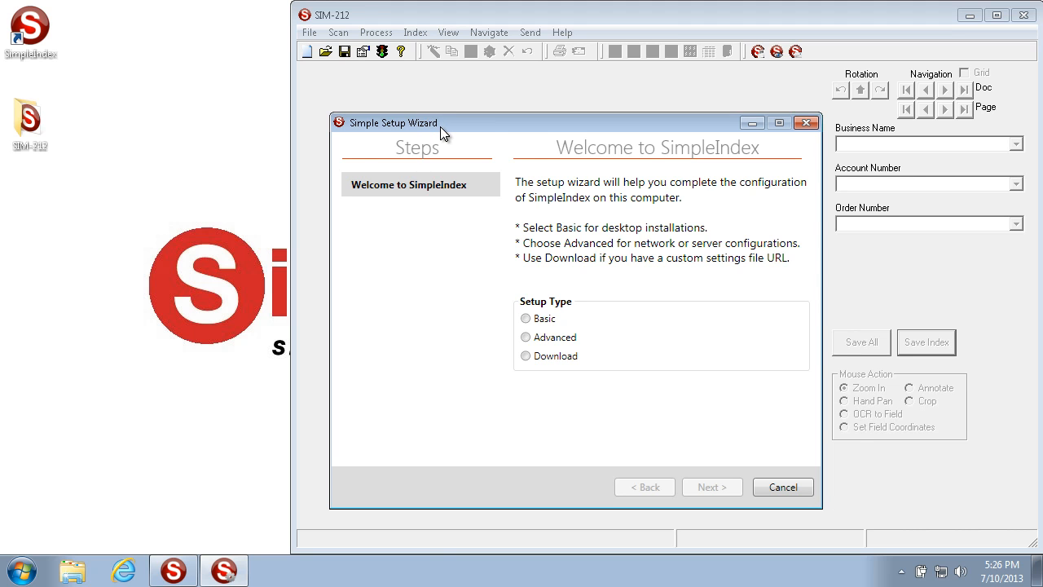
{"action": "left_click", "coordinate": [778, 487]}
Exit the application after ending the File menu review.
{"action": "left_click", "coordinate": [309, 32]}
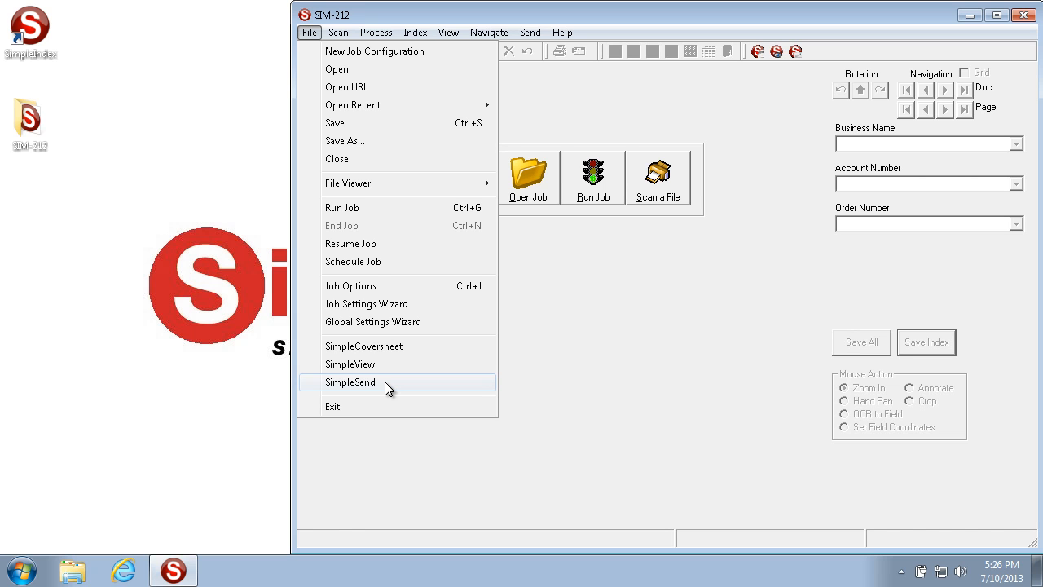
{"action": "left_click", "coordinate": [743, 111]}
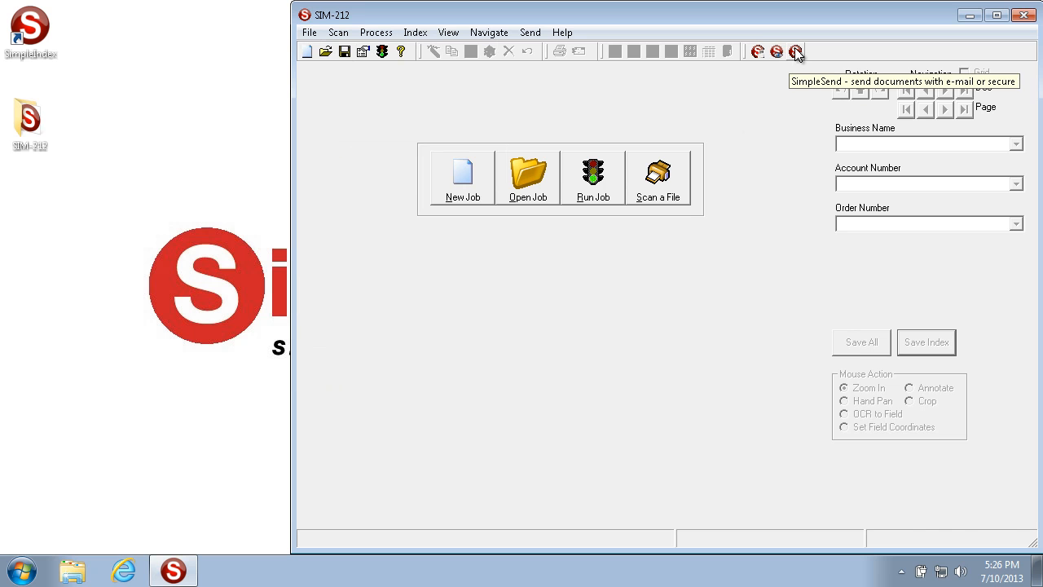
{"action": "left_click", "coordinate": [309, 33]}
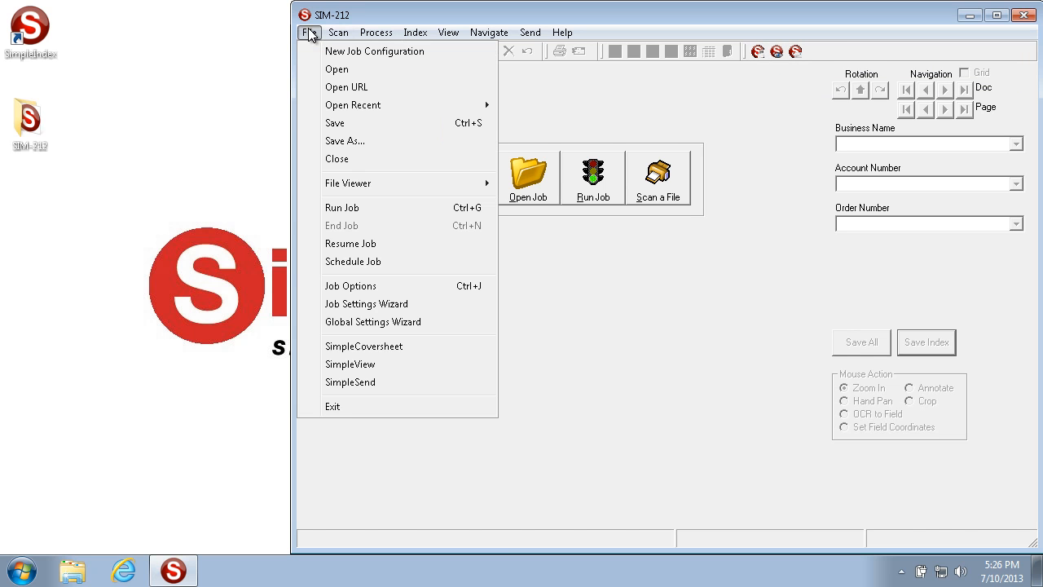
{"action": "left_click", "coordinate": [344, 408]}
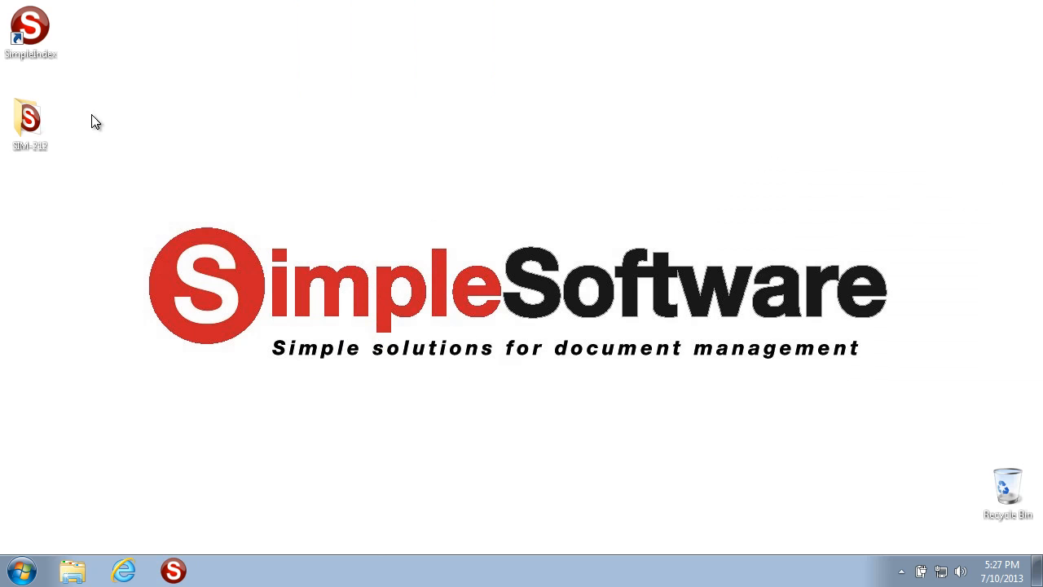